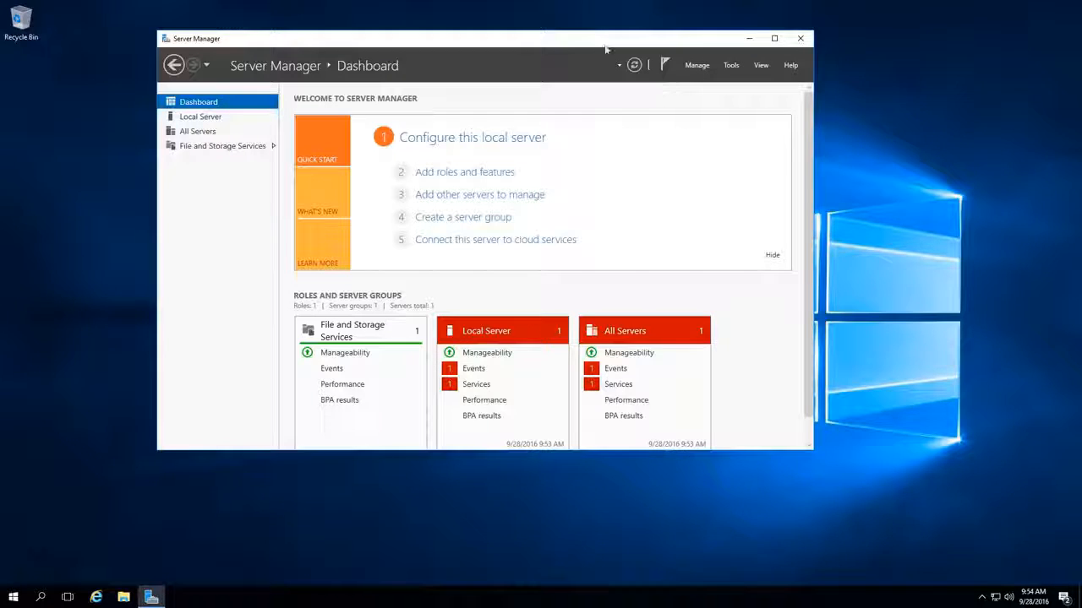
pyautogui.moveTo(591, 35); pyautogui.dragTo(601, 41)
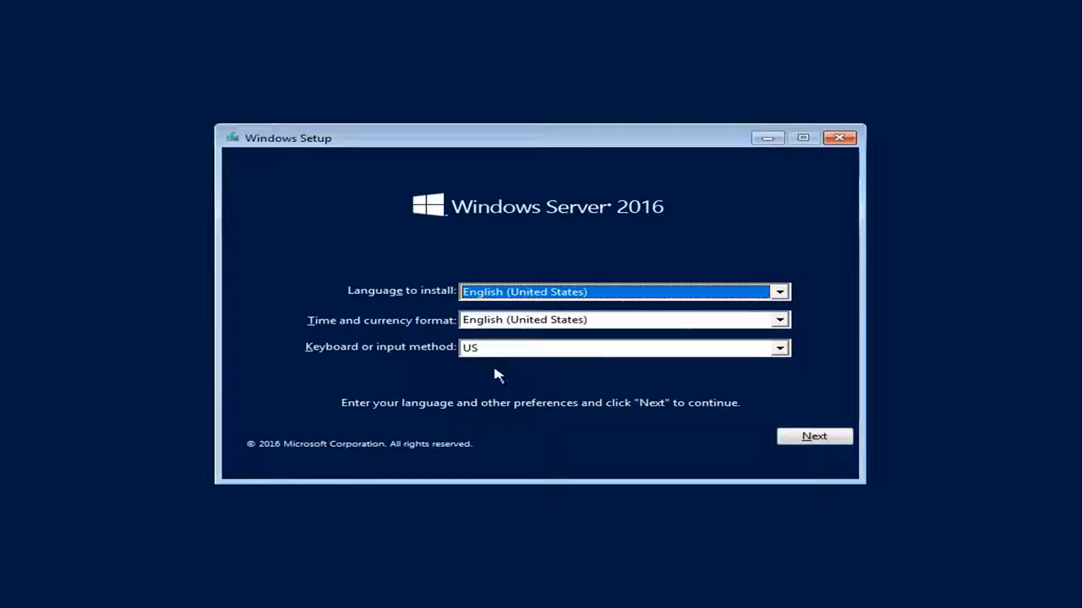
# Start the installation with English (United States) and US keyboard, choosing the Windows Server 2016 Standard Evaluation (Desktop Experience) edition.
pyautogui.click(803, 439)
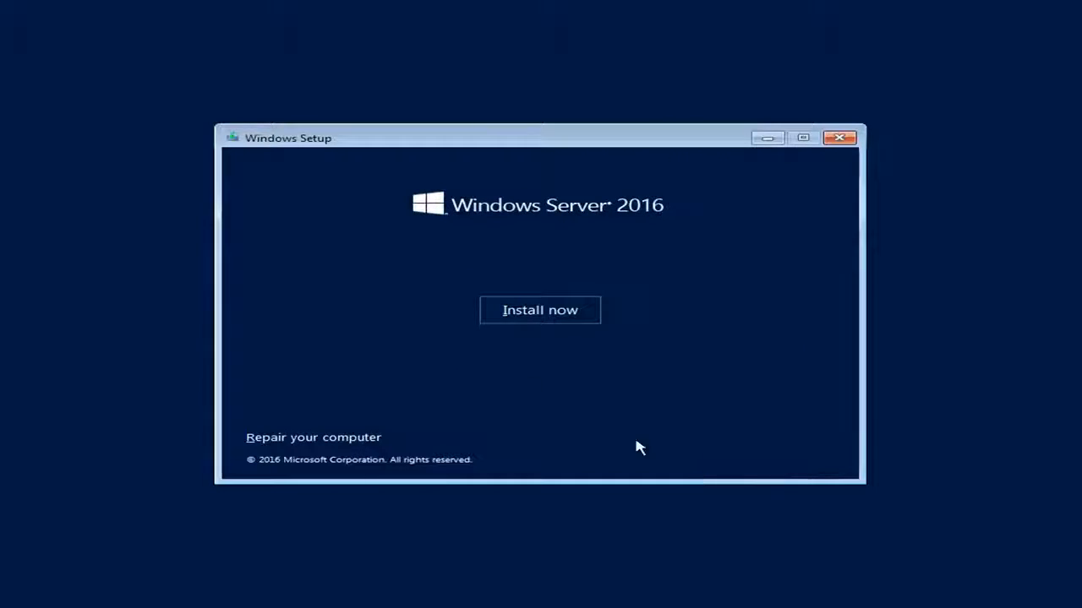
pyautogui.click(541, 313)
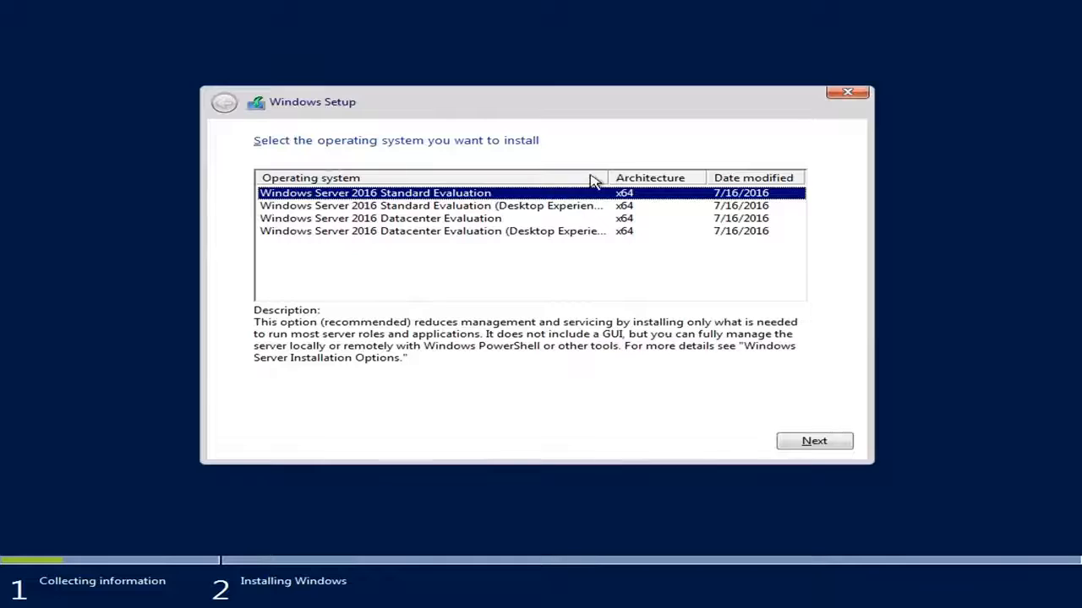
pyautogui.moveTo(607, 174); pyautogui.dragTo(660, 173)
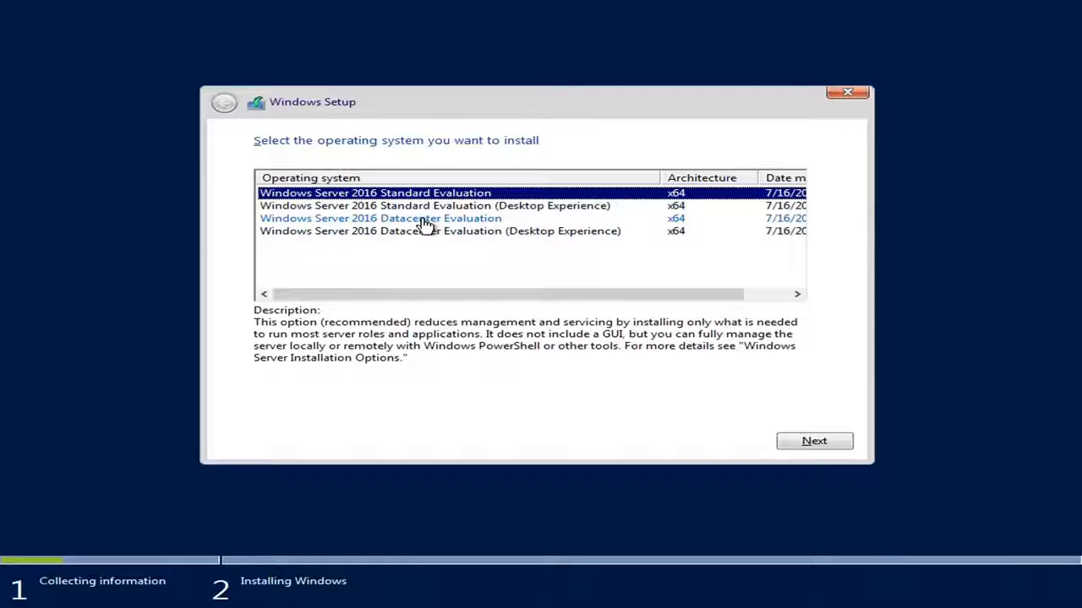
pyautogui.click(517, 207)
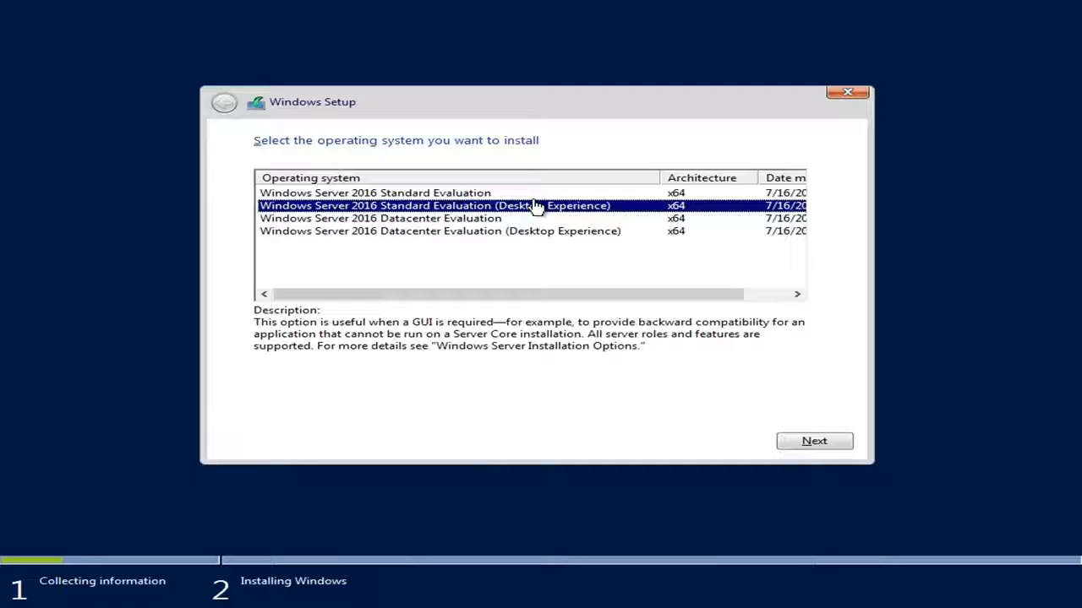
pyautogui.click(801, 443)
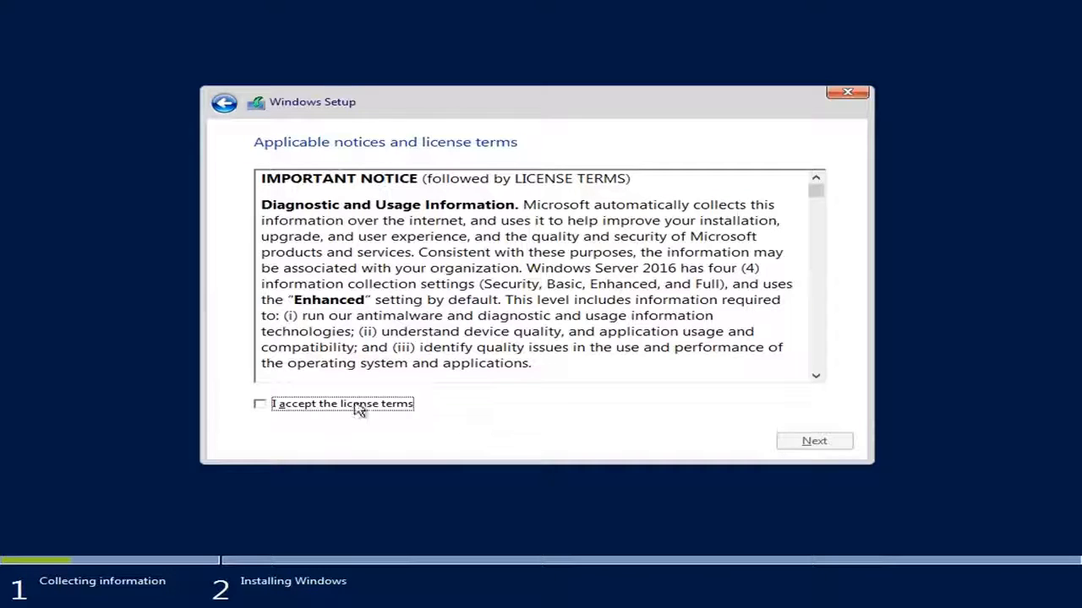
# Accept the license terms and choose the Custom: Install Windows only (advanced) installation type.
pyautogui.click(336, 407)
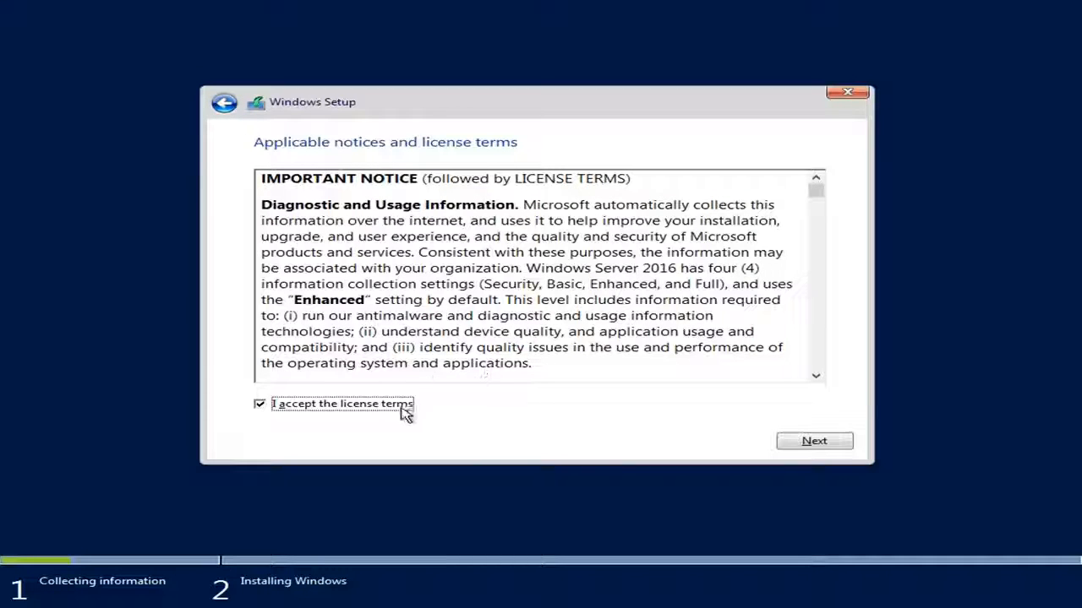
pyautogui.moveTo(813, 186)
pyautogui.mouseDown()
pyautogui.moveTo(818, 372)
pyautogui.moveTo(819, 188)
pyautogui.mouseUp()
pyautogui.click(828, 442)
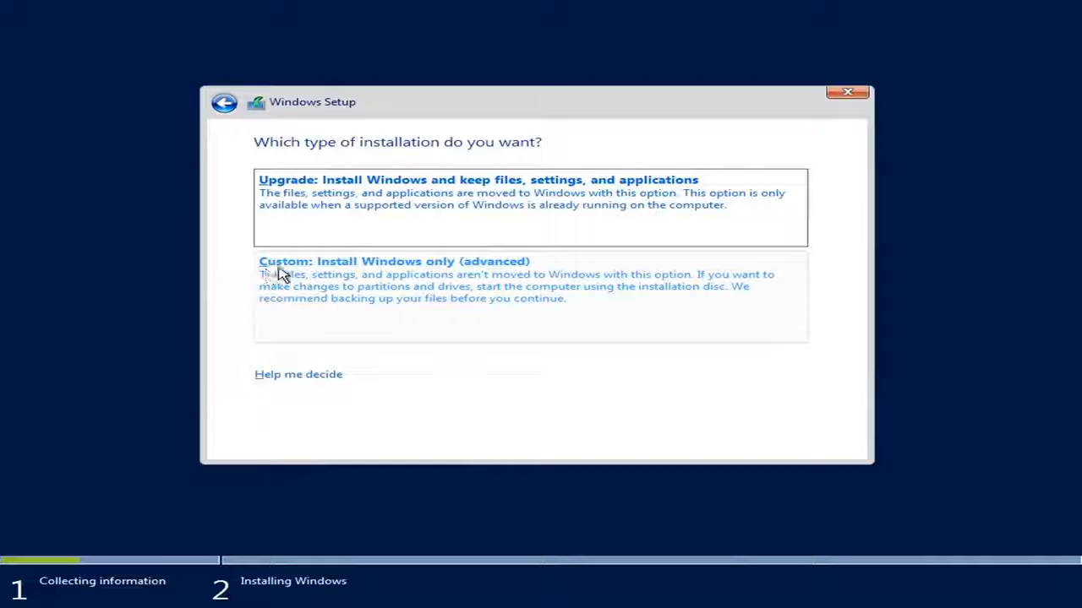
pyautogui.click(461, 306)
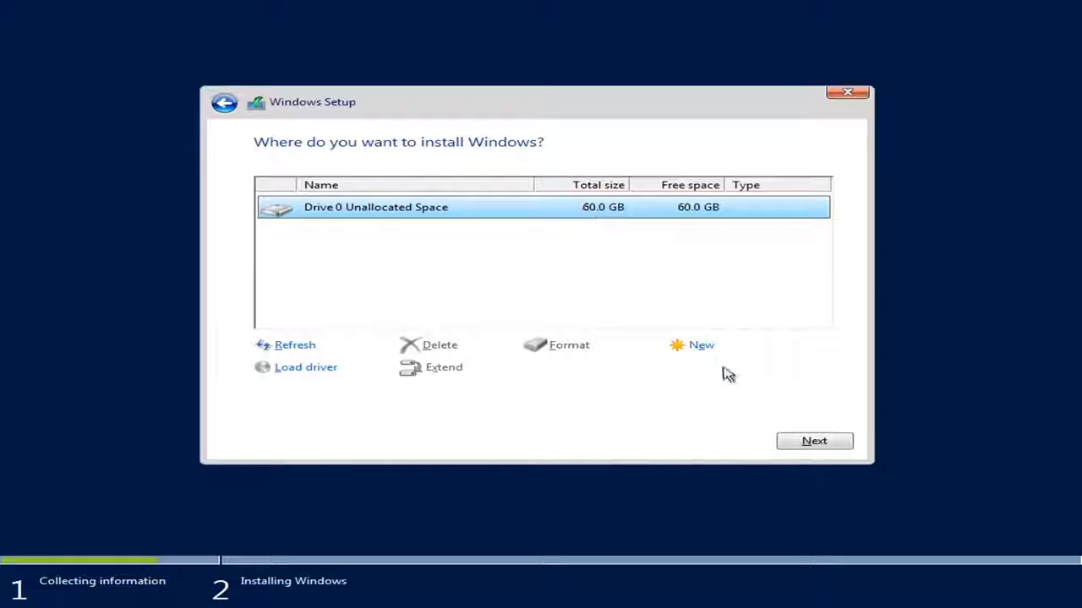
# Create a partition from all unallocated space on Drive 0 and install Windows on the primary Partition 2.
pyautogui.click(700, 347)
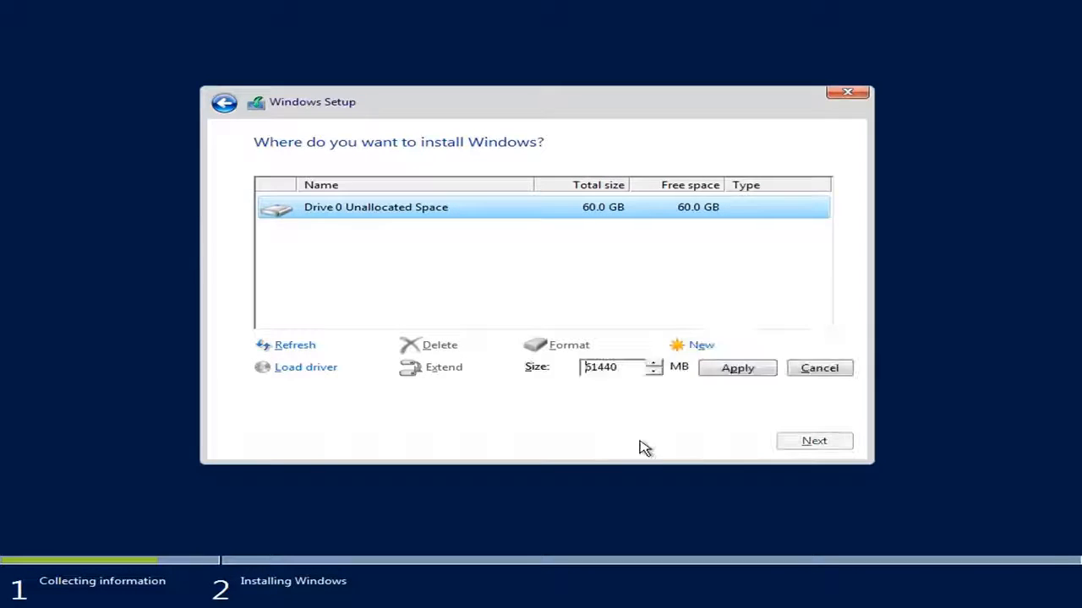
pyautogui.click(736, 370)
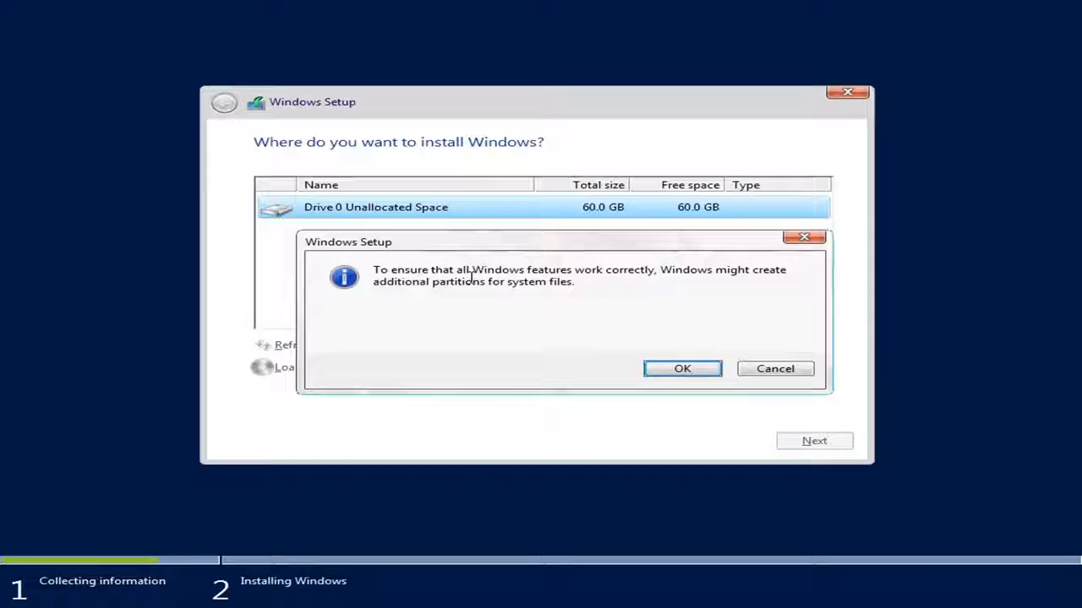
pyautogui.click(676, 370)
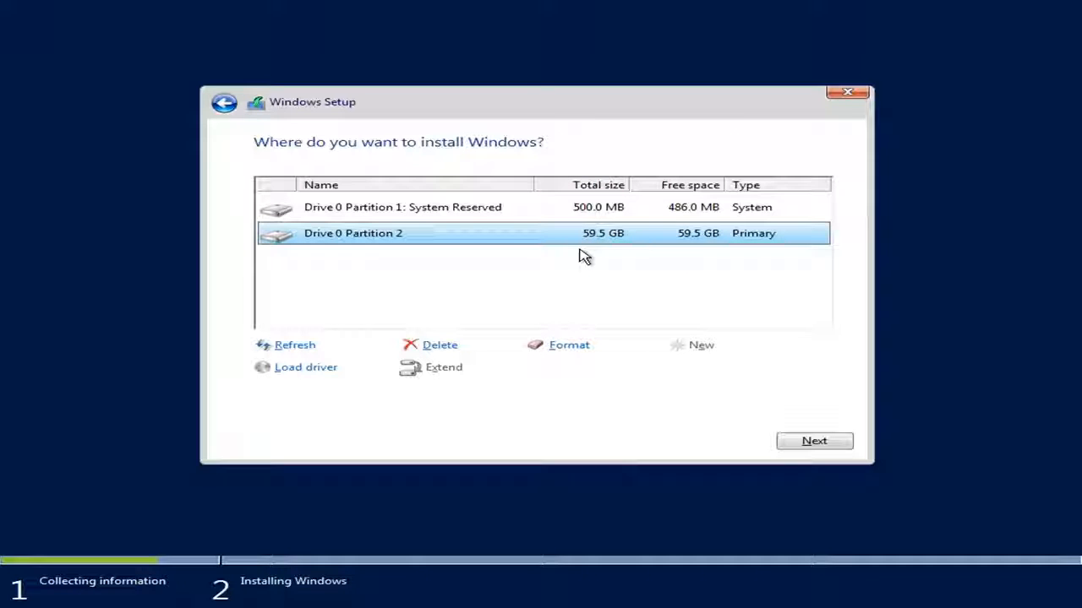
pyautogui.click(790, 441)
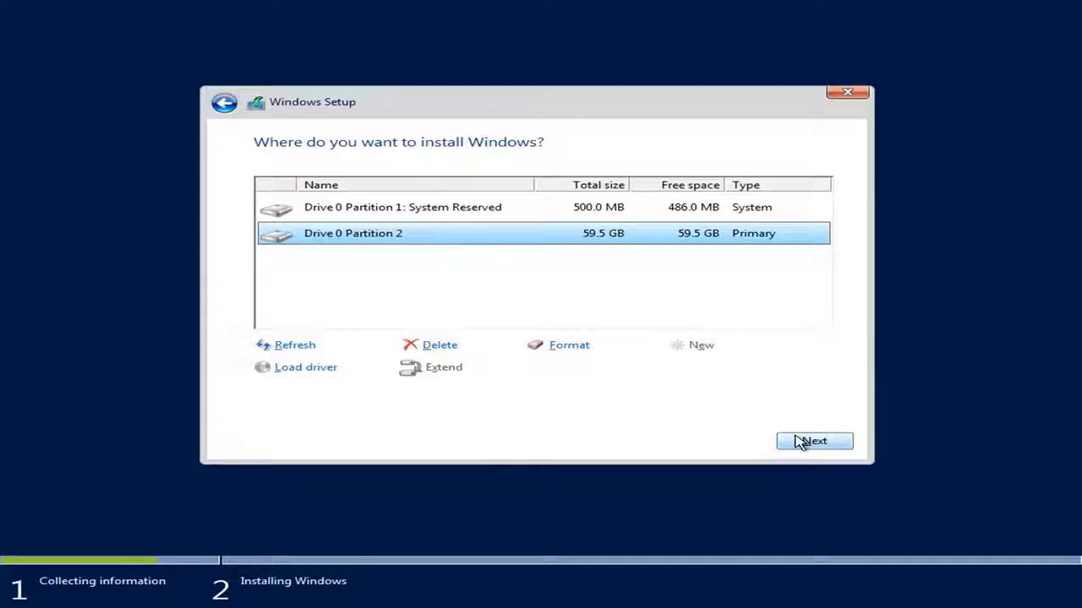
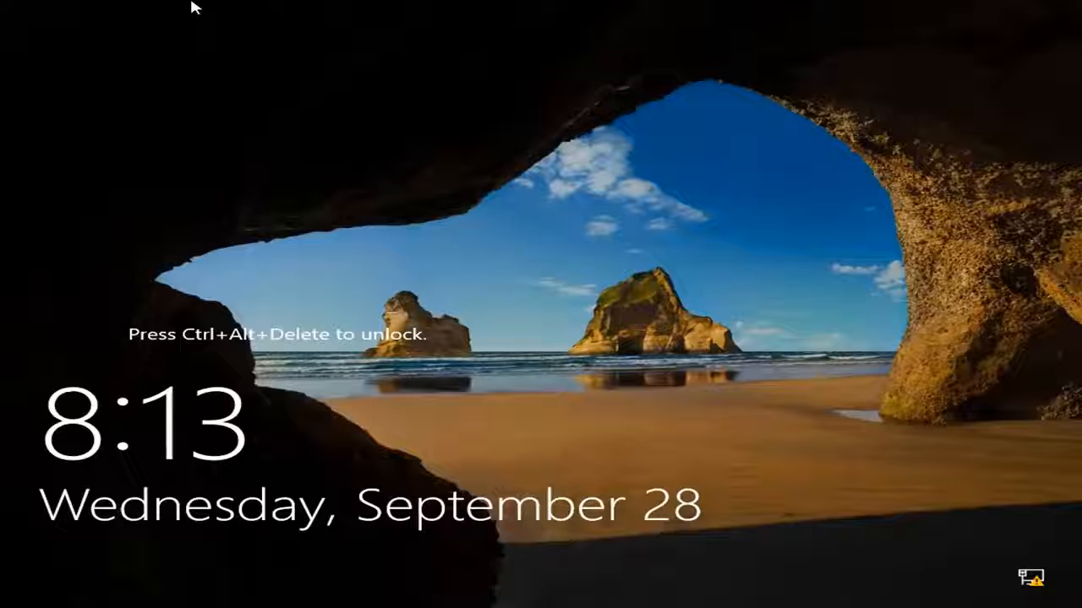
# Unlock the server and sign in as Administrator with the account password.
pyautogui.hotkey('ctrl', 'alt', 'Delete')
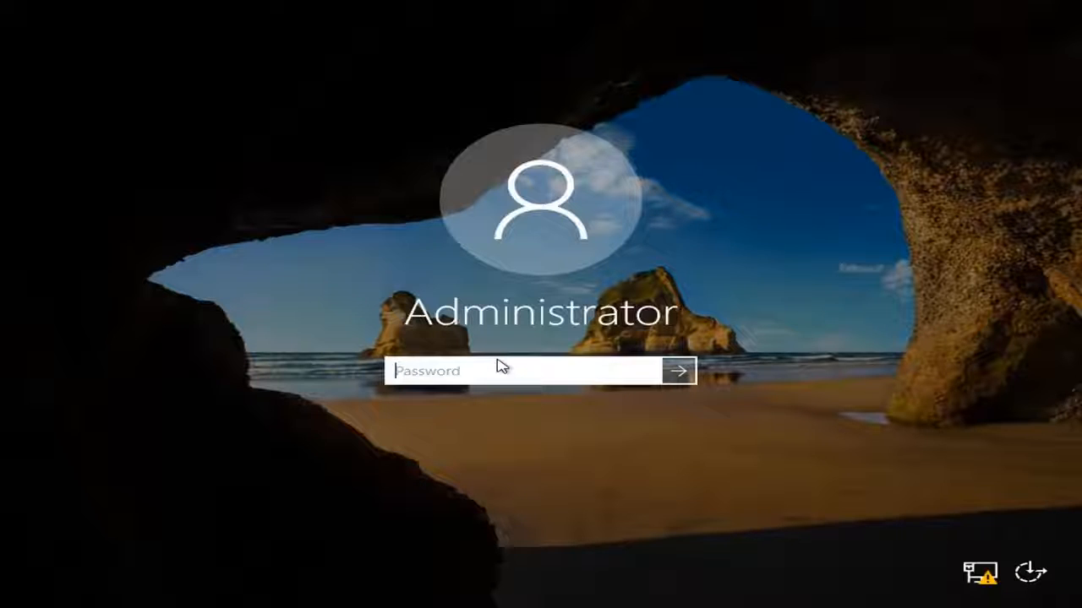
pyautogui.write('•••••••••••')
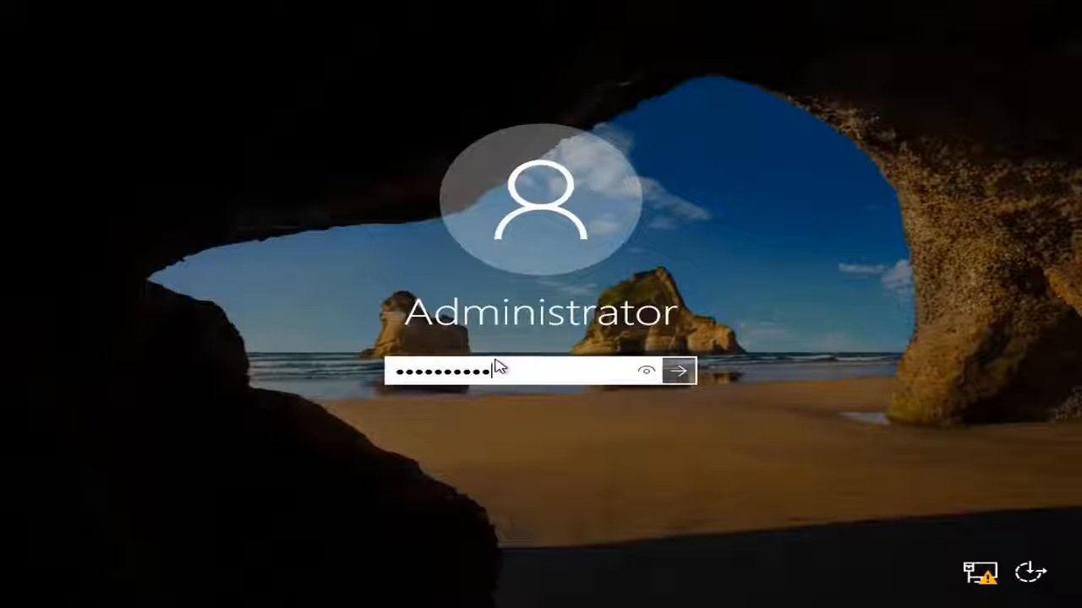
pyautogui.press('Return')
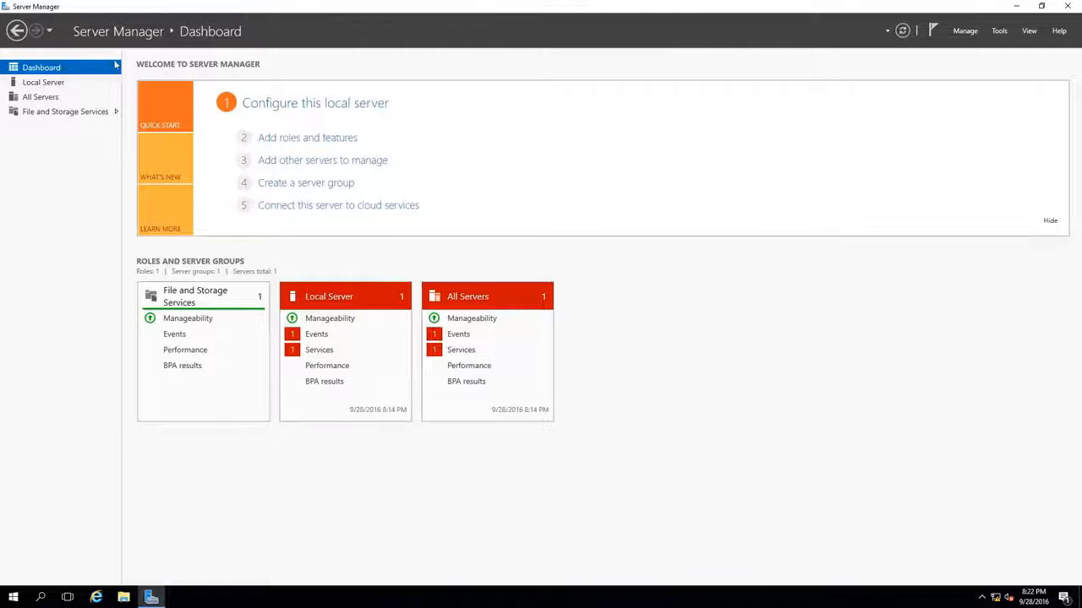
# Rename the local server's computer name to NLB-DC-01 and postpone the restart.
pyautogui.click(57, 84)
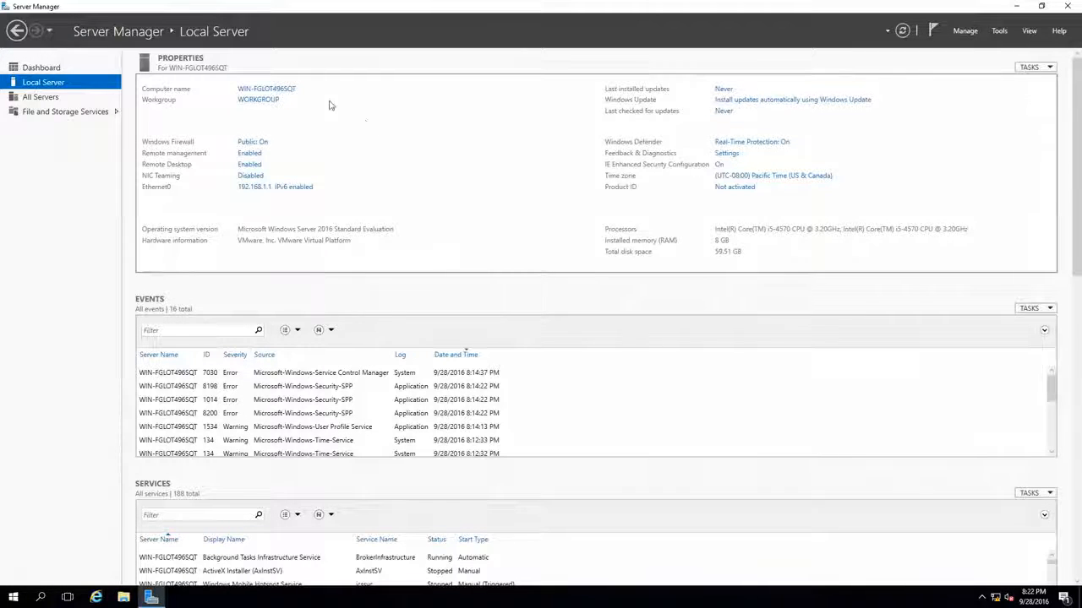
pyautogui.click(269, 89)
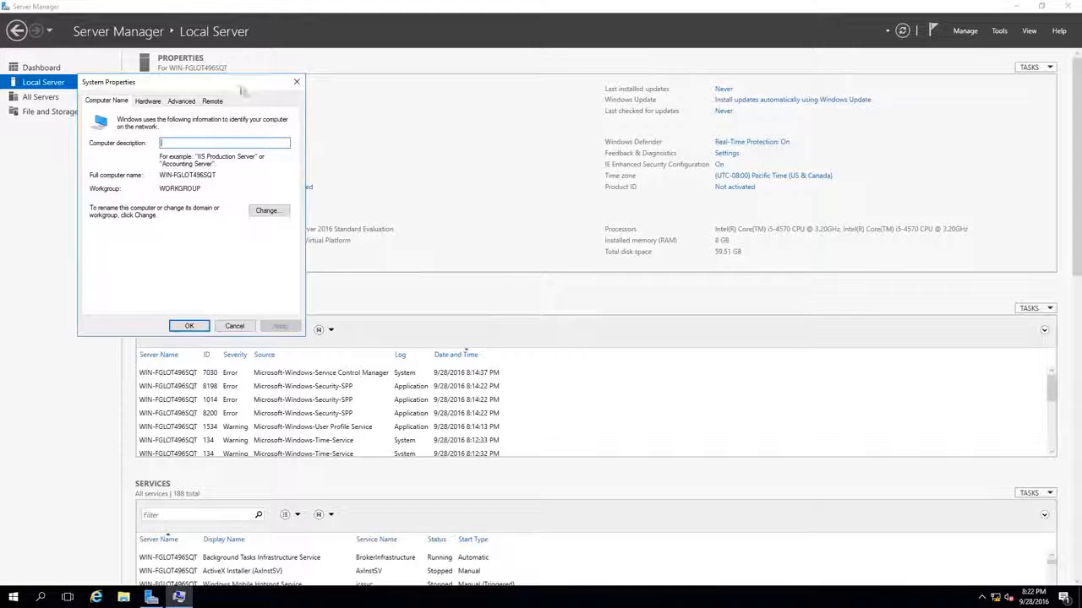
pyautogui.moveTo(239, 88); pyautogui.dragTo(820, 112)
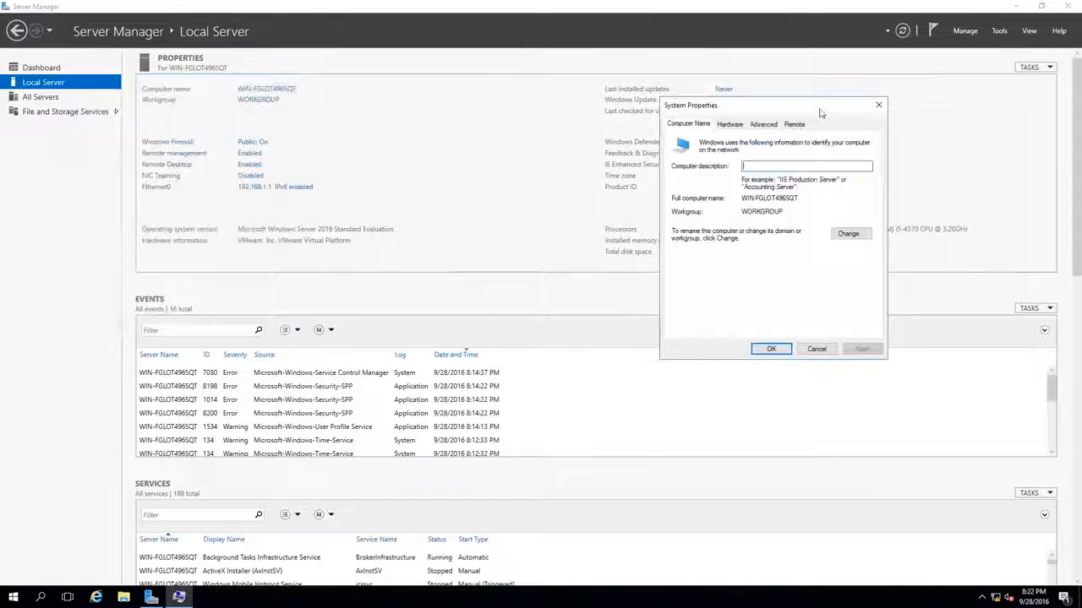
pyautogui.click(848, 233)
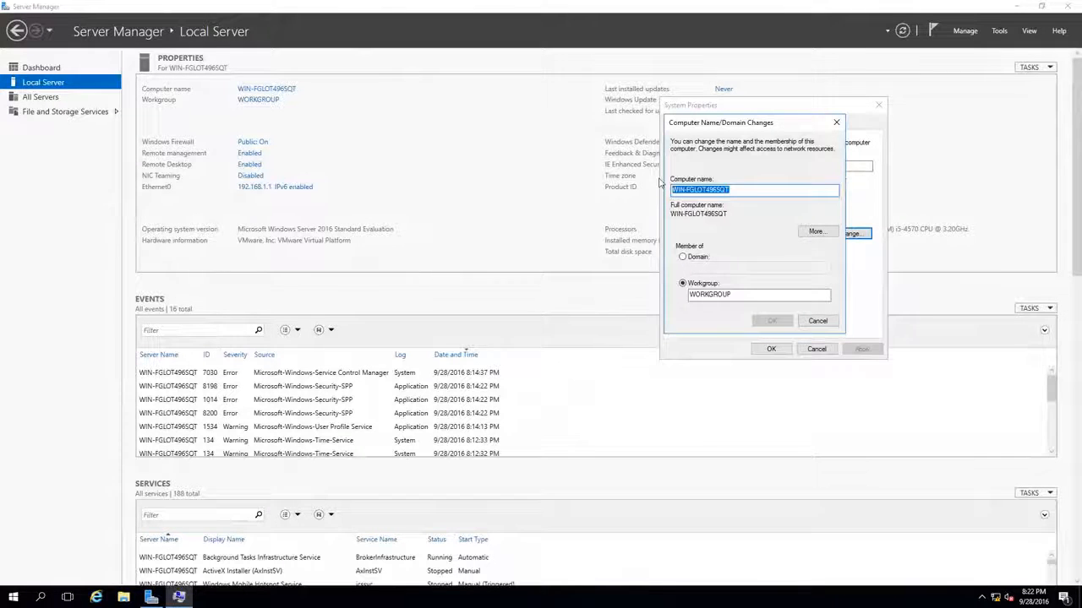
pyautogui.write('NLB-')
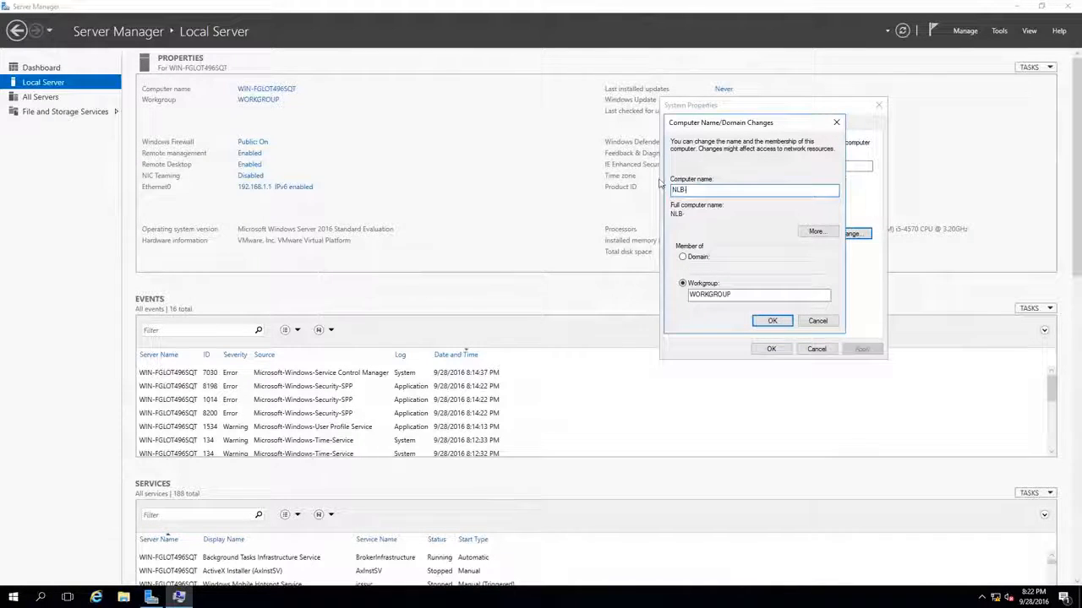
pyautogui.write('DC-01')
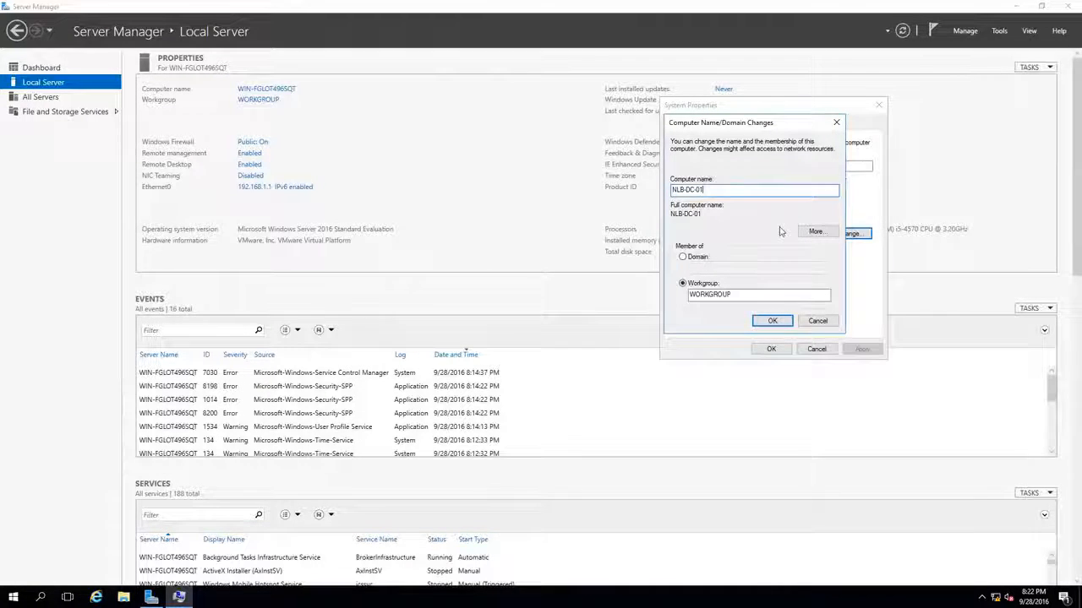
pyautogui.click(771, 320)
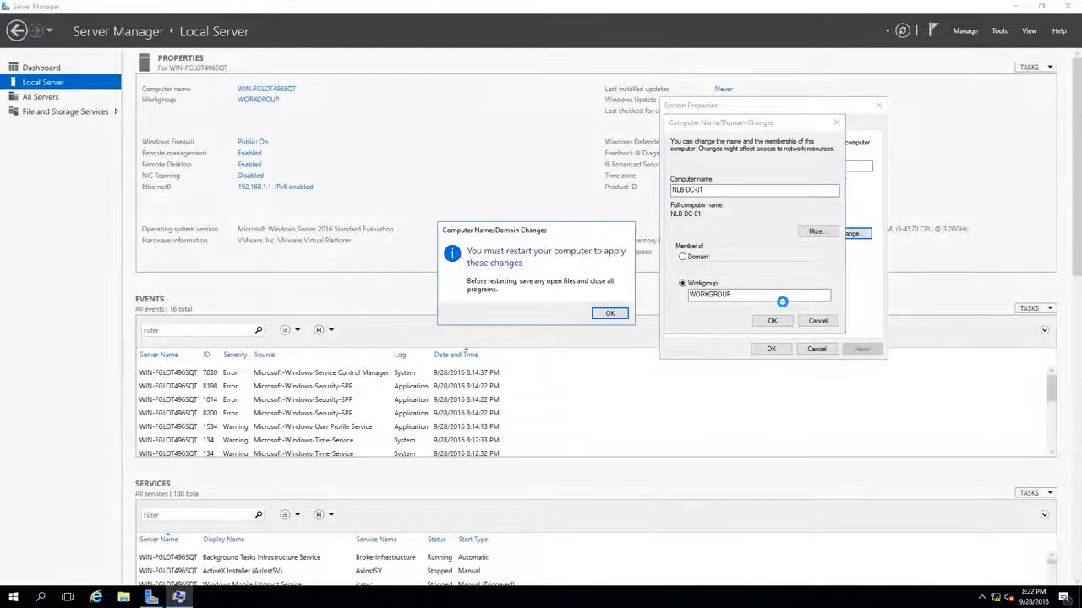
pyautogui.click(610, 313)
pyautogui.click(769, 349)
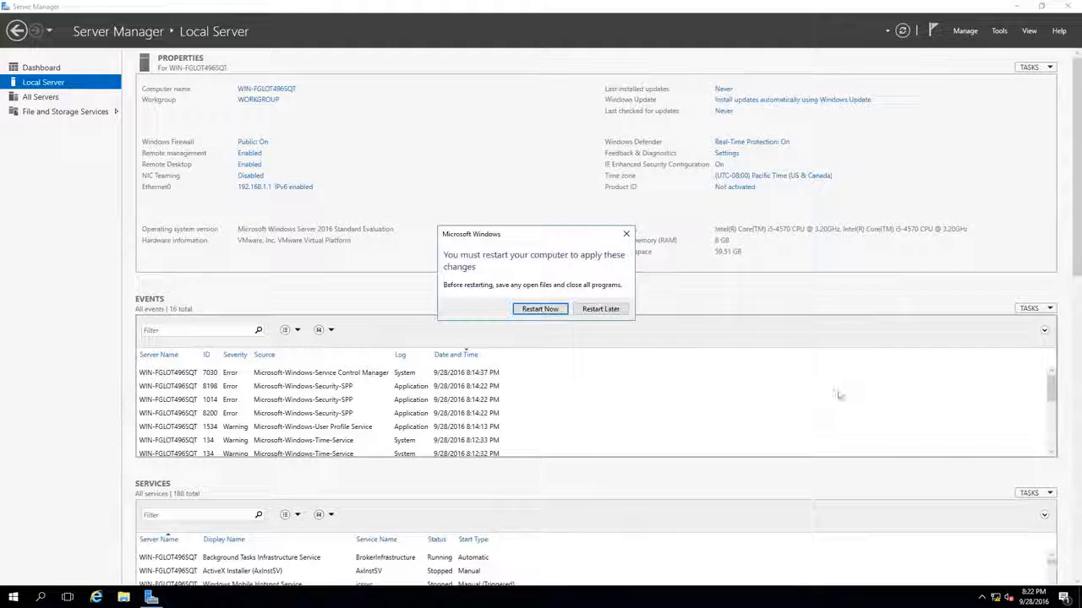
pyautogui.click(600, 309)
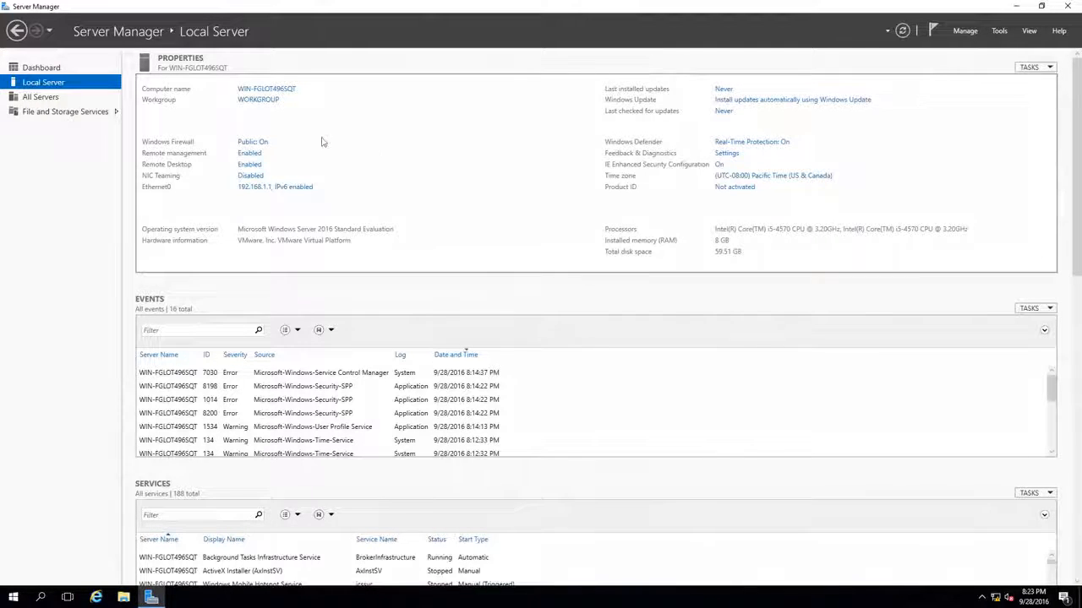
# Review the local server's Windows Firewall status and its Remote Desktop settings, including the list of permitted users.
pyautogui.click(251, 144)
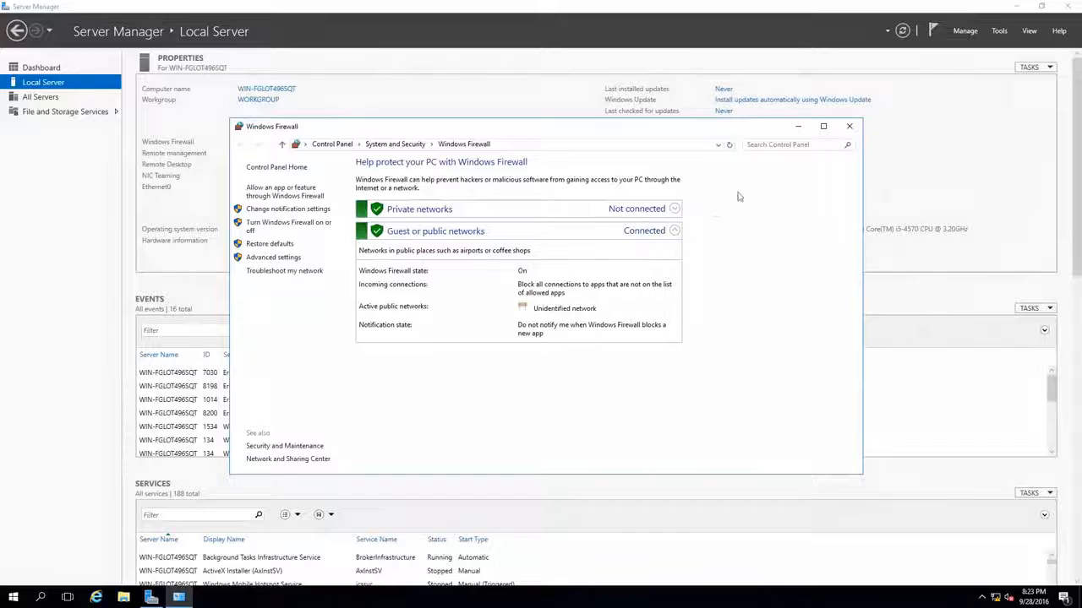
pyautogui.click(851, 127)
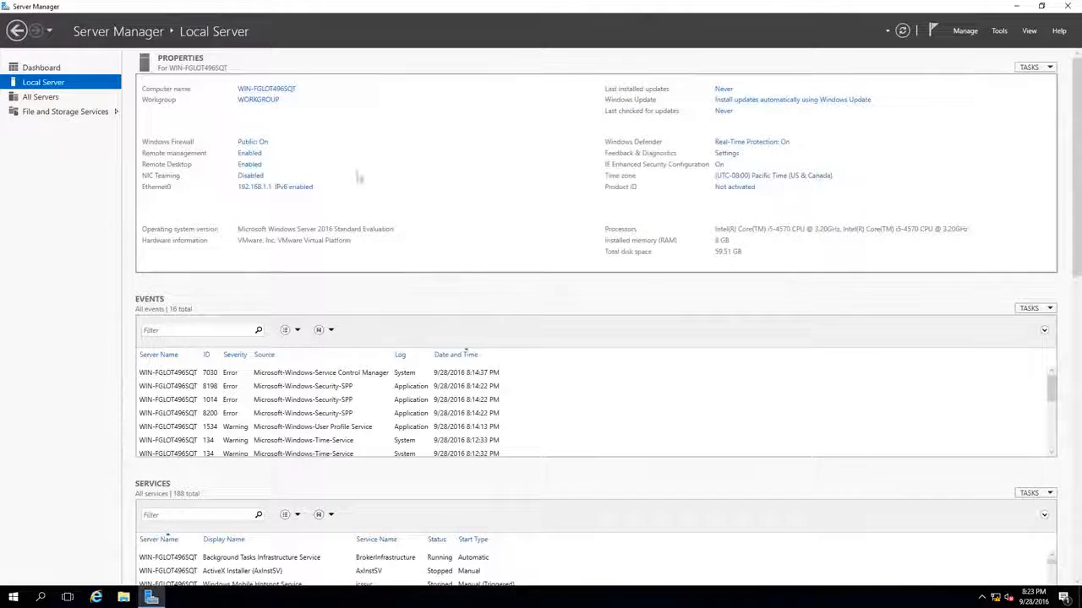
pyautogui.click(252, 165)
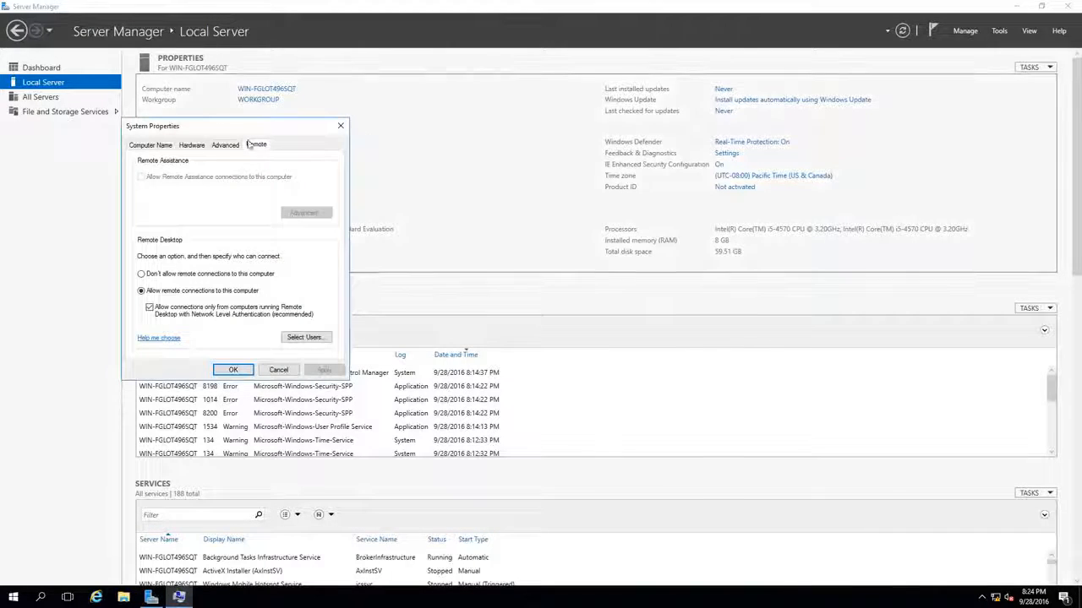
pyautogui.moveTo(238, 128); pyautogui.dragTo(629, 100)
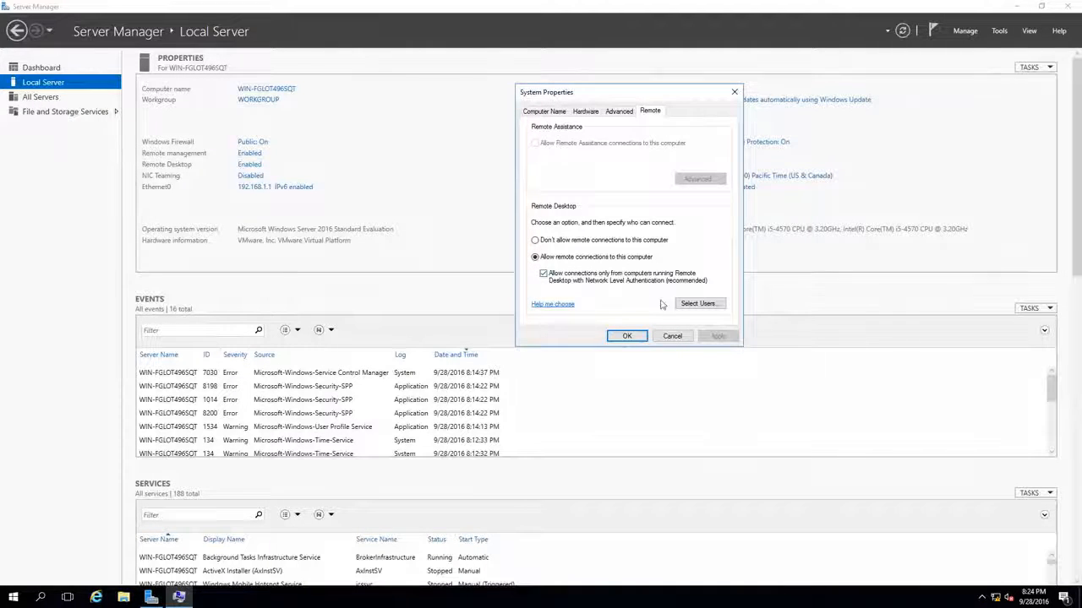
pyautogui.click(696, 303)
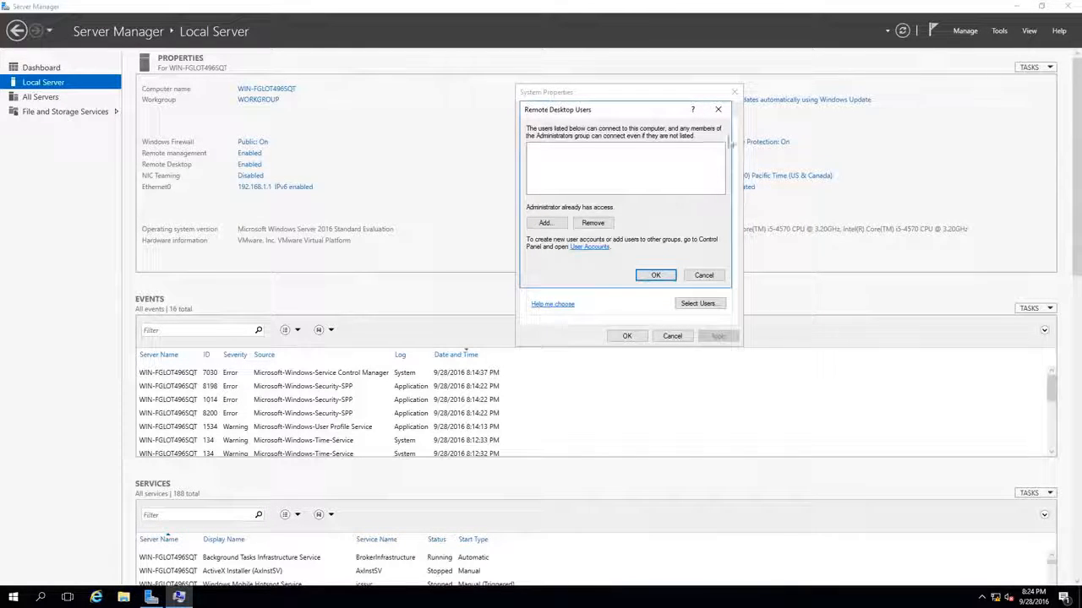
pyautogui.click(717, 110)
pyautogui.click(734, 91)
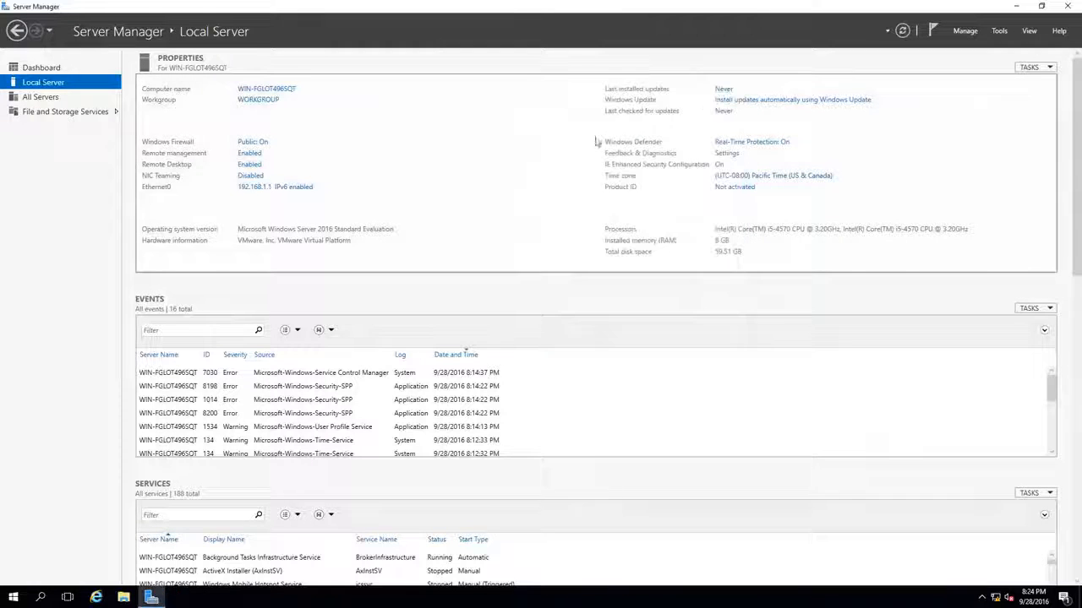
# Review the Ethernet0 adapter's Internet Protocol Version 4 (TCP/IPv4) address and DNS settings, then close Network Connections without changing anything.
pyautogui.click(263, 195)
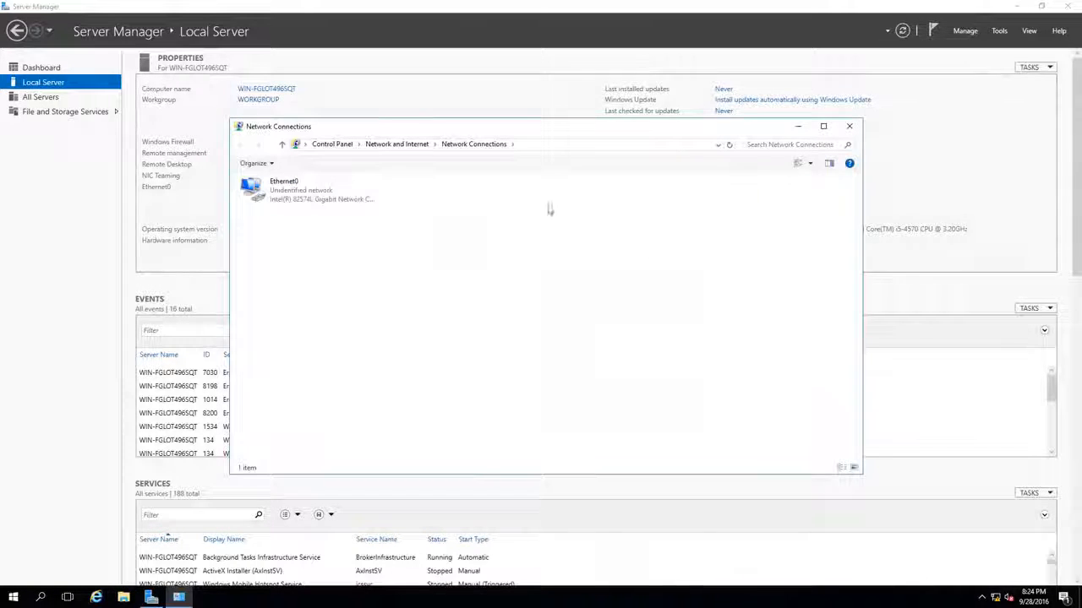
pyautogui.moveTo(547, 129); pyautogui.dragTo(697, 115)
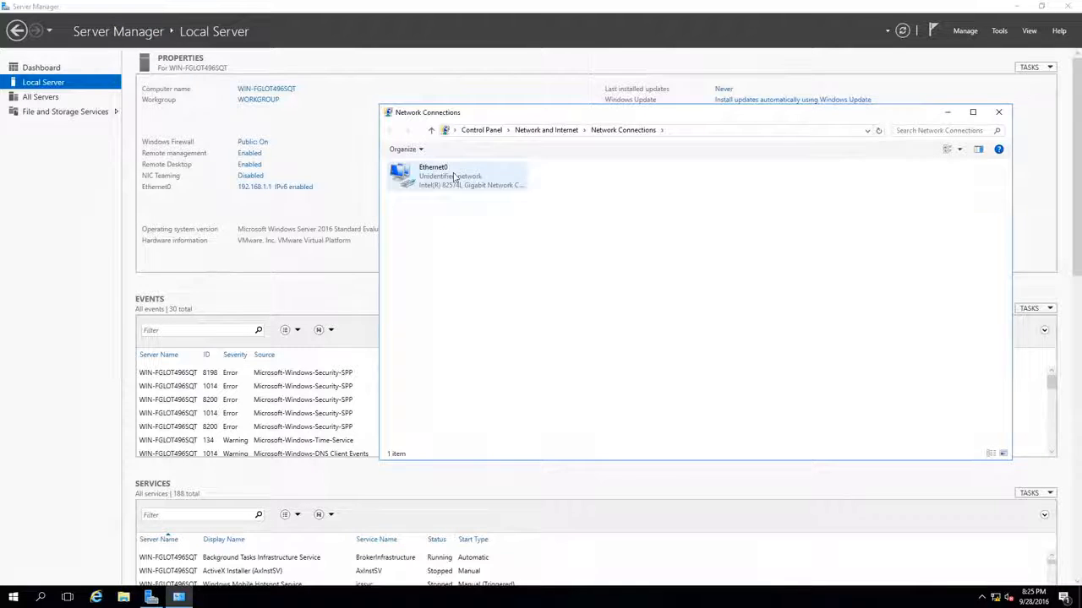
pyautogui.rightClick(454, 175)
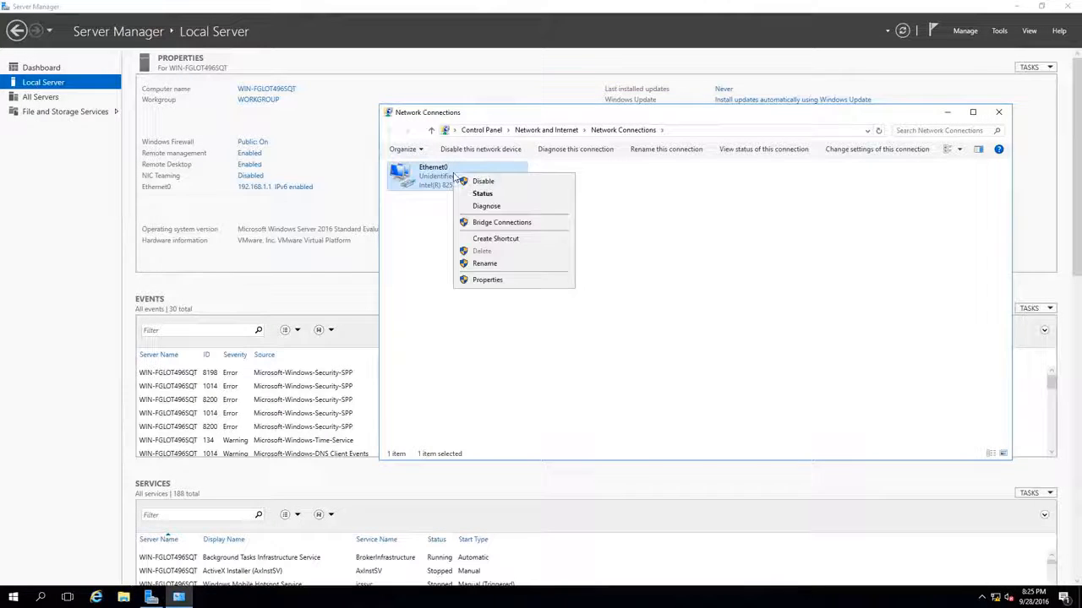
pyautogui.click(493, 282)
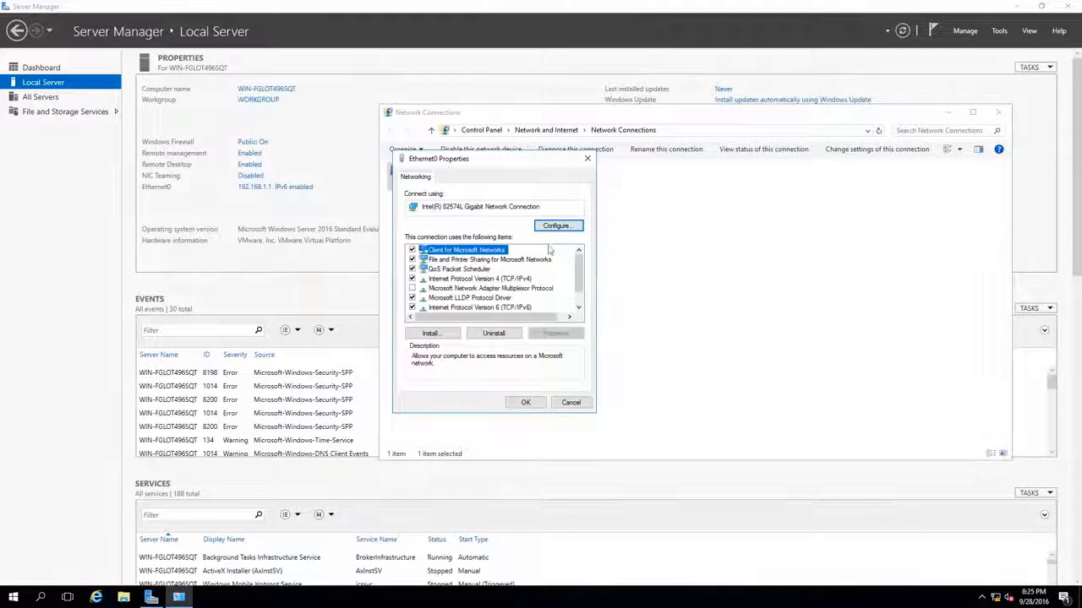
pyautogui.moveTo(499, 164); pyautogui.dragTo(691, 211)
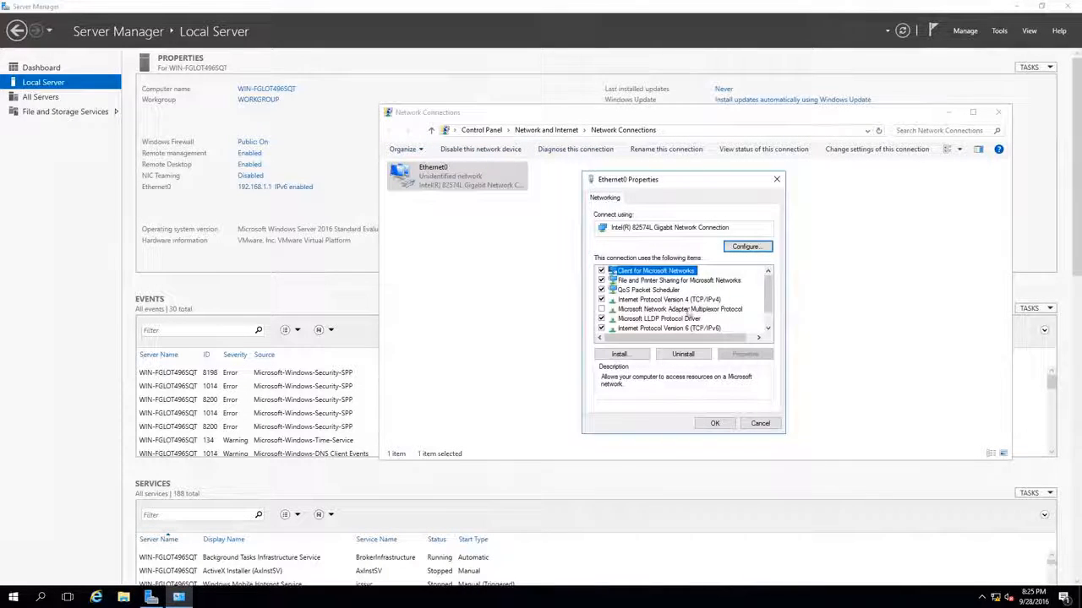
pyautogui.click(686, 301)
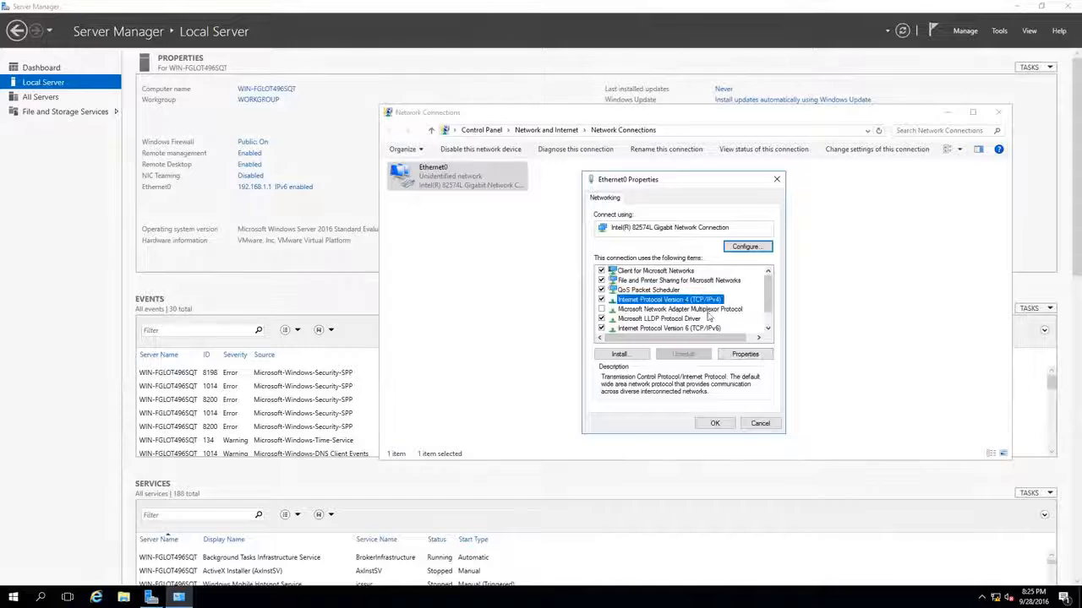
pyautogui.click(744, 354)
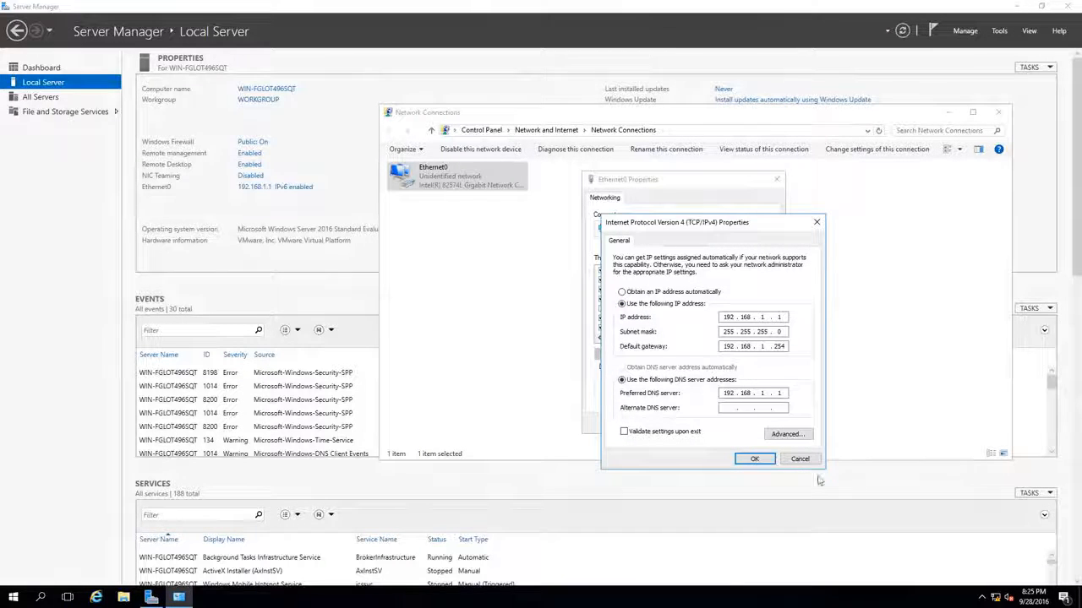
pyautogui.click(799, 460)
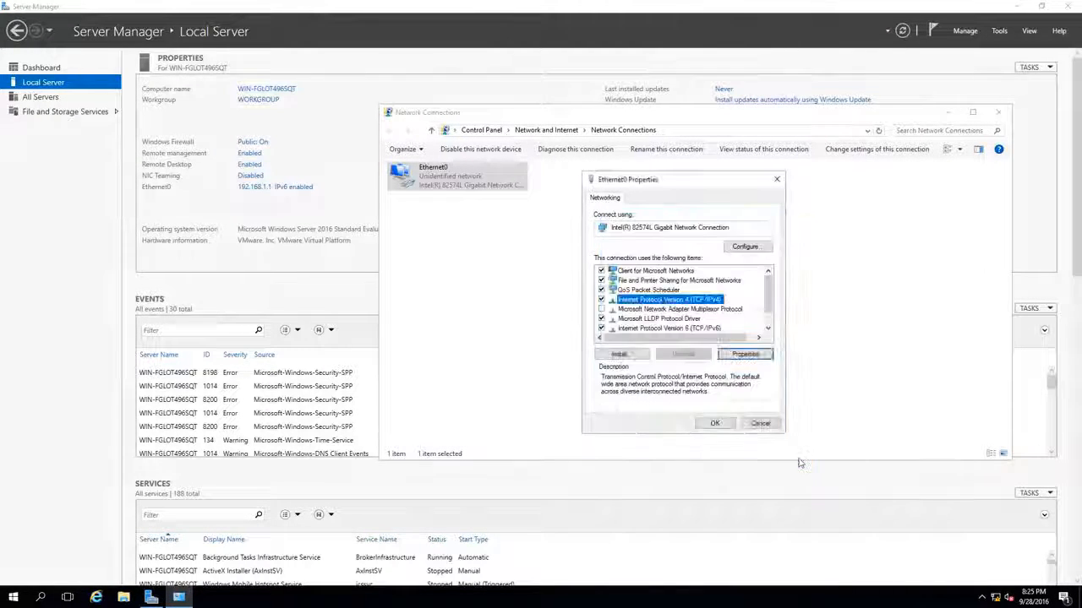
pyautogui.click(758, 423)
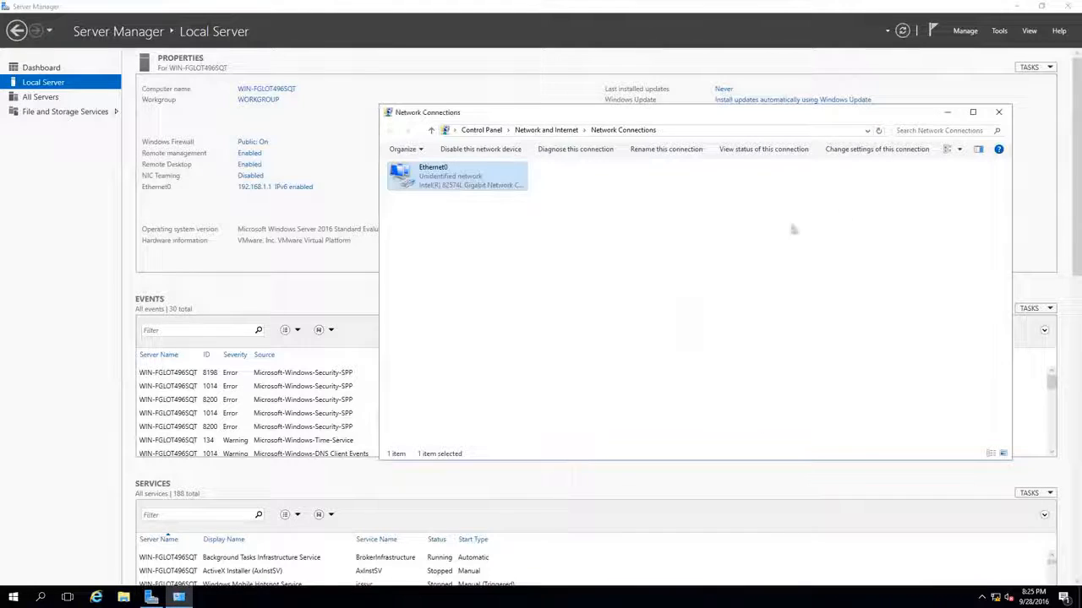
pyautogui.click(997, 115)
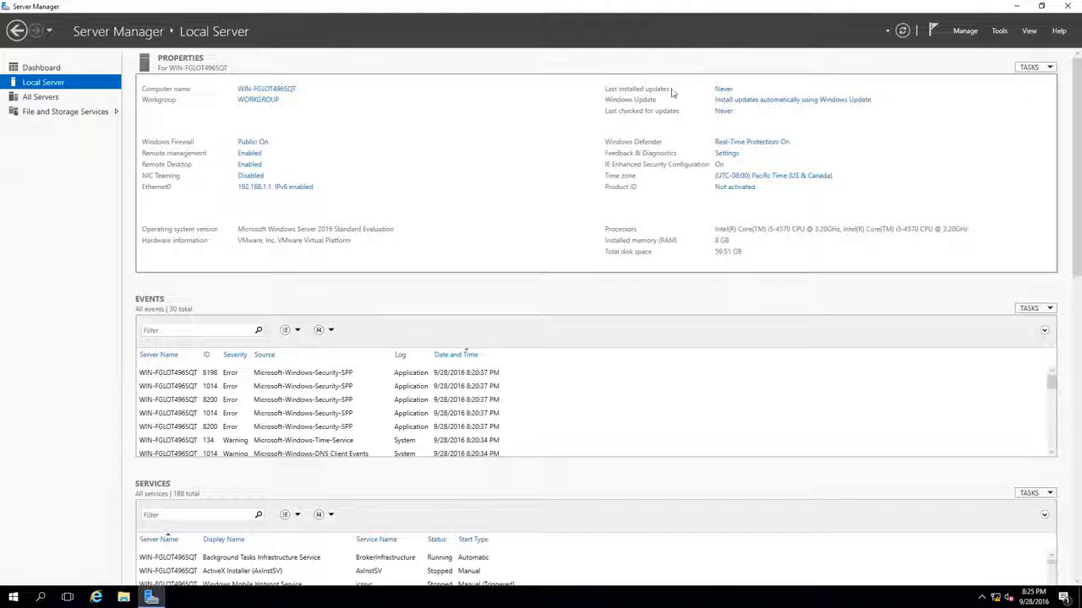
# Review the Windows Update restart options, advanced options and active hours, leaving all of them as they are.
pyautogui.click(738, 99)
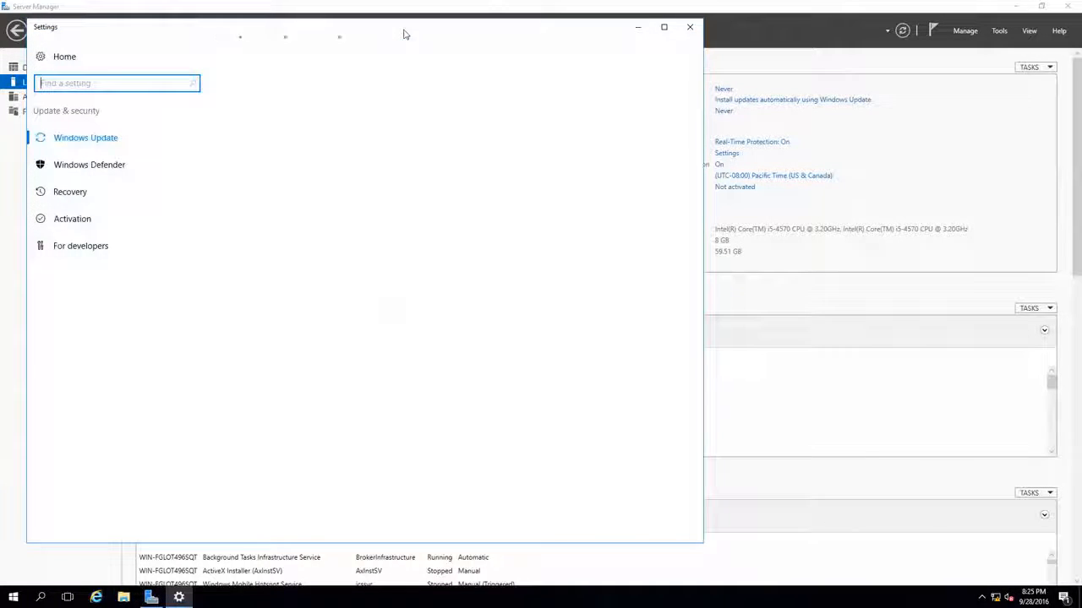
pyautogui.moveTo(406, 31); pyautogui.dragTo(681, 85)
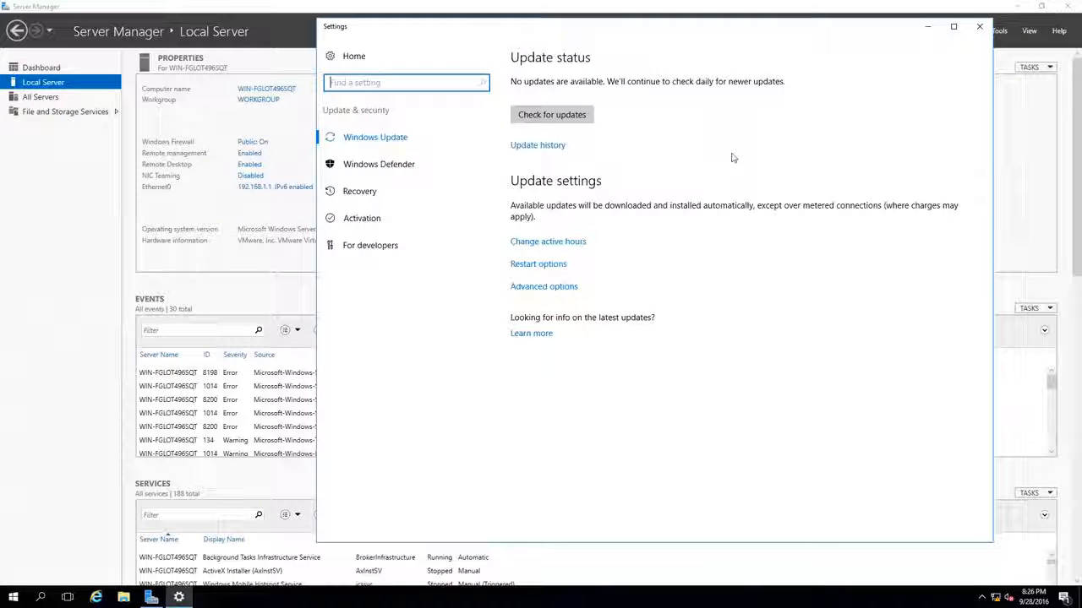
pyautogui.click(546, 265)
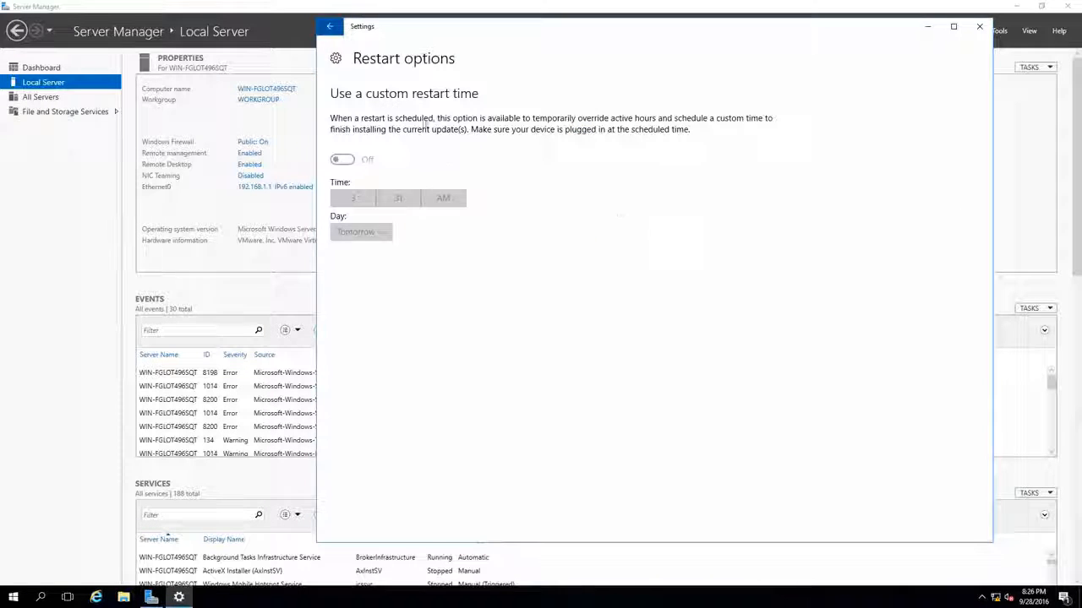
pyautogui.click(329, 28)
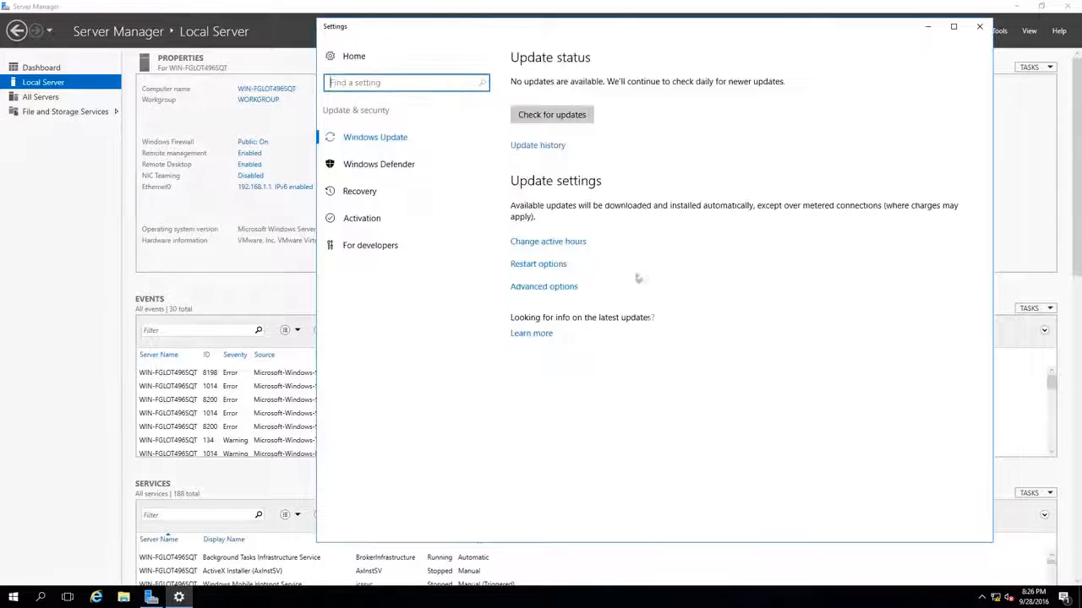
pyautogui.click(549, 286)
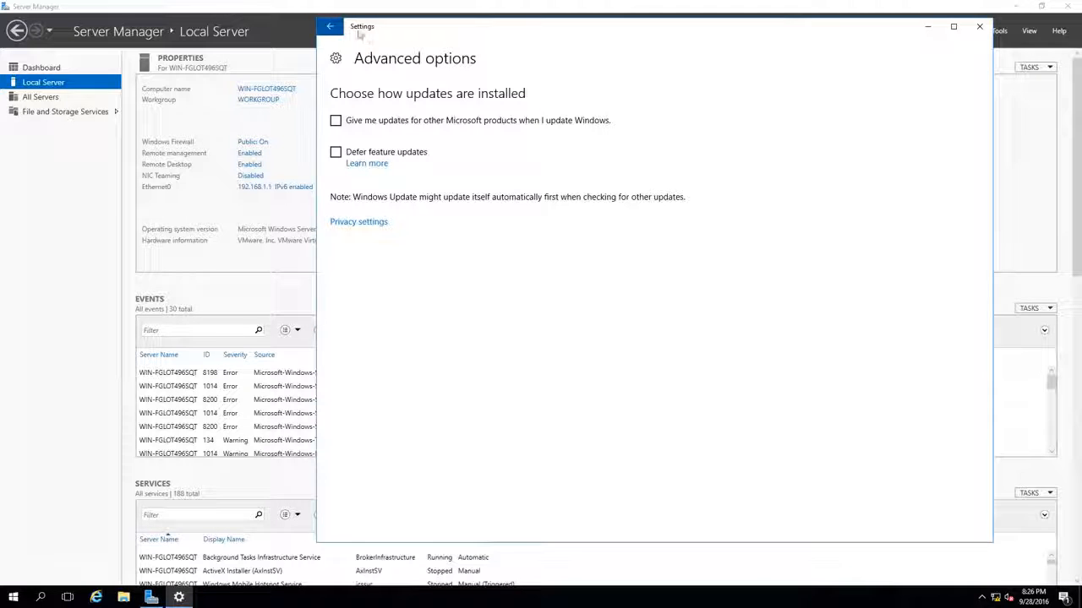
pyautogui.click(329, 27)
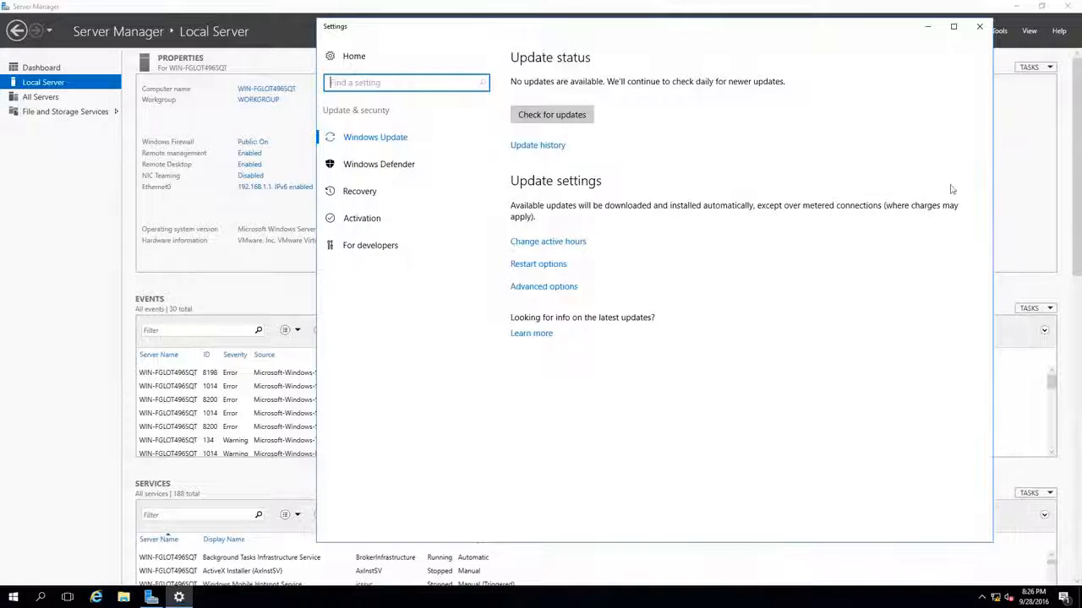
pyautogui.click(563, 243)
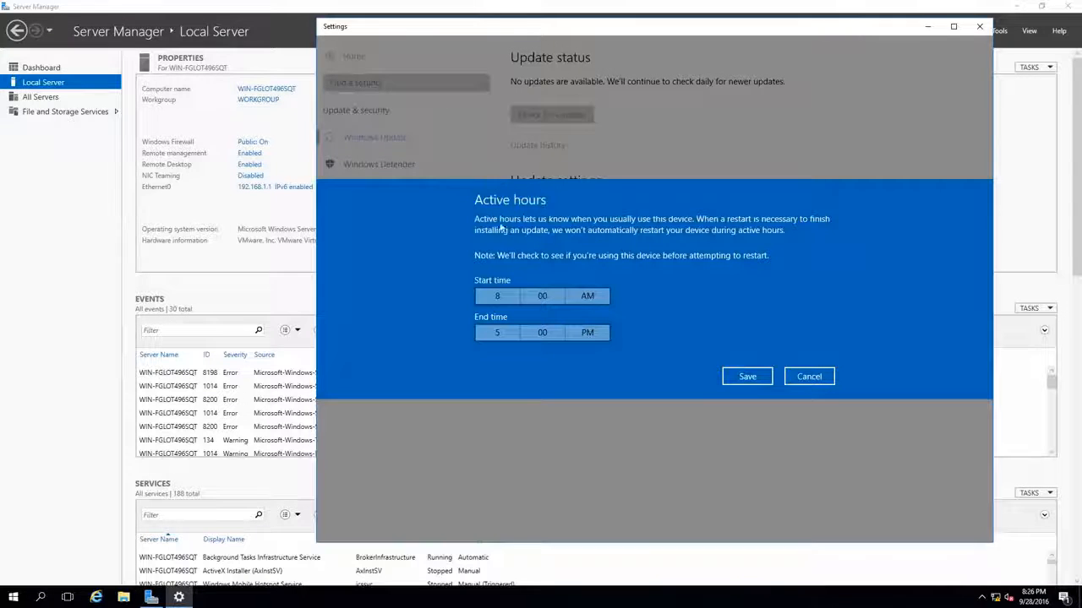
pyautogui.click(804, 377)
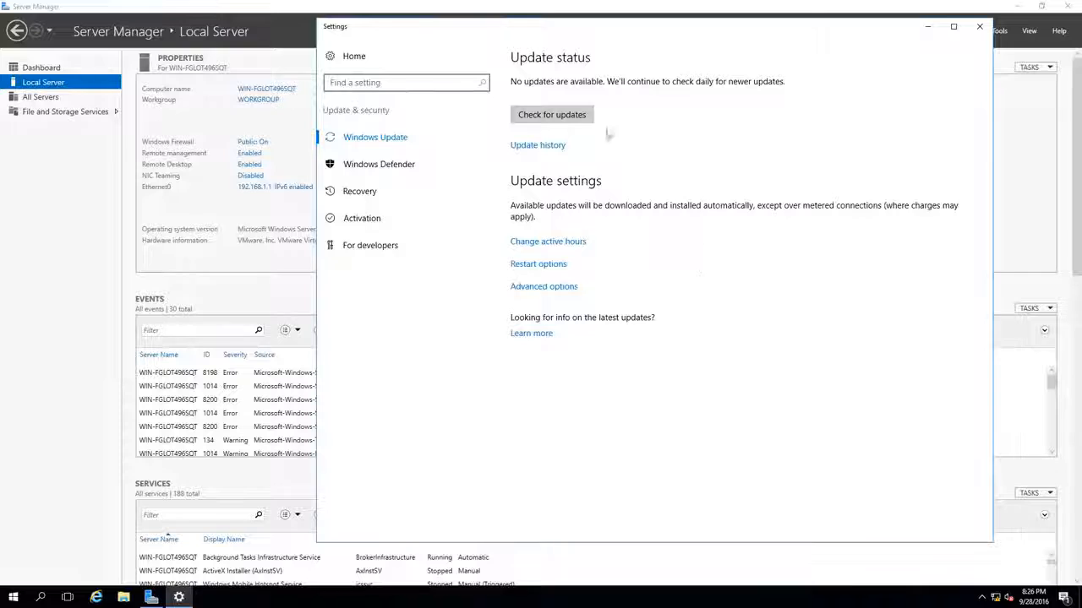
pyautogui.click(978, 28)
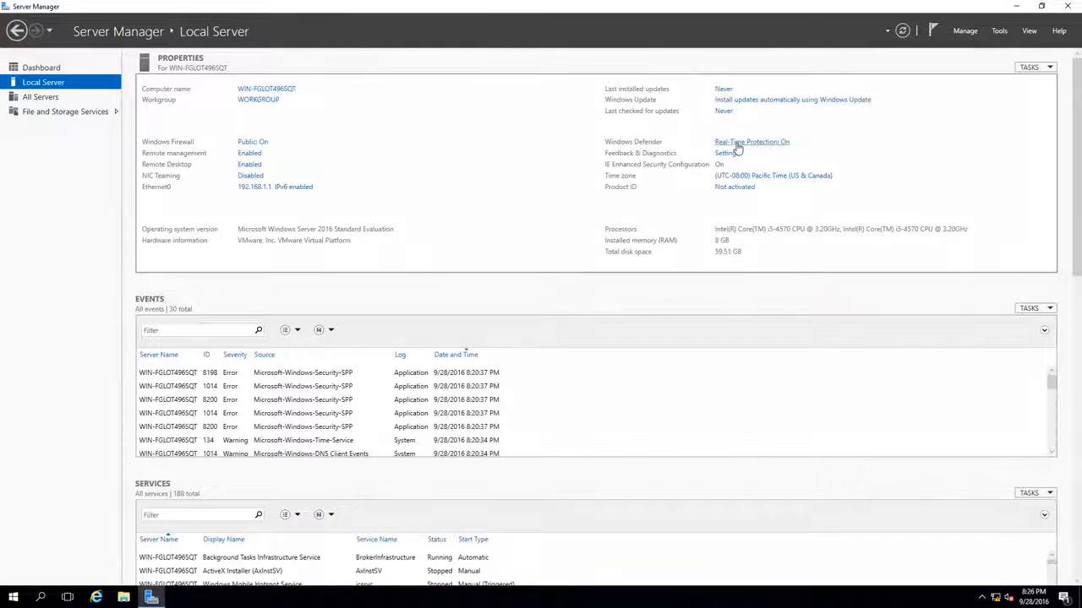
# Review the Windows Defender settings, from real-time protection down to the version info, and close them.
pyautogui.click(779, 145)
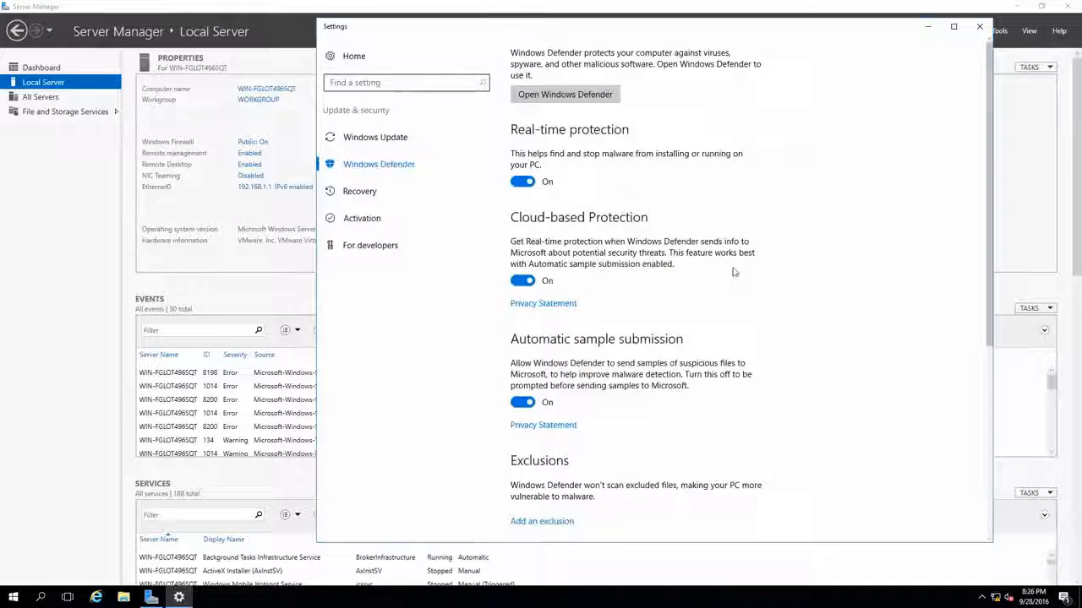
pyautogui.scroll(-5, 731, 273)
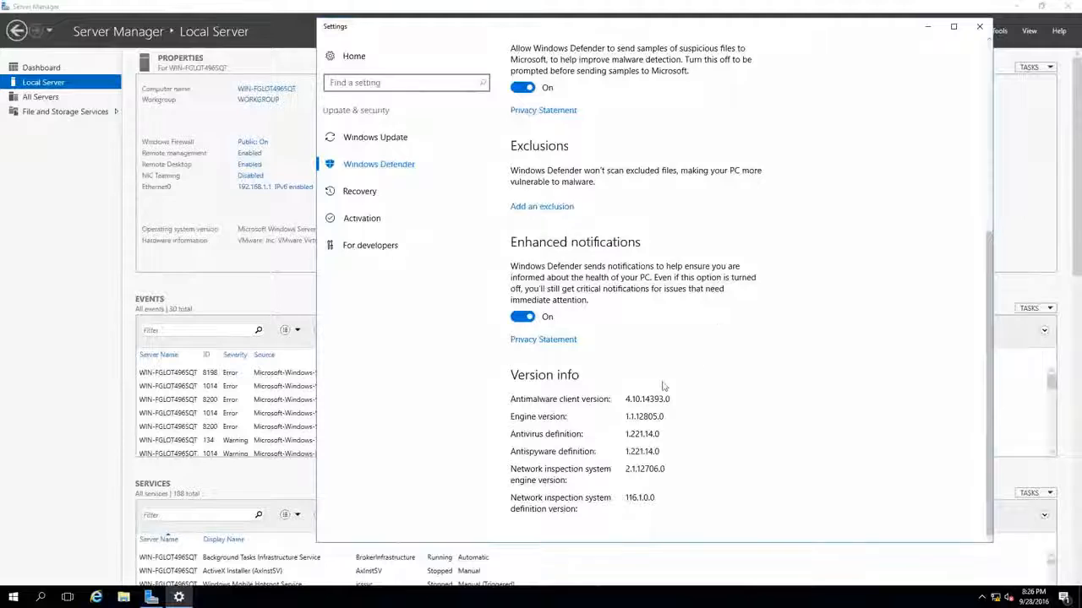
pyautogui.scroll(5, 672, 381)
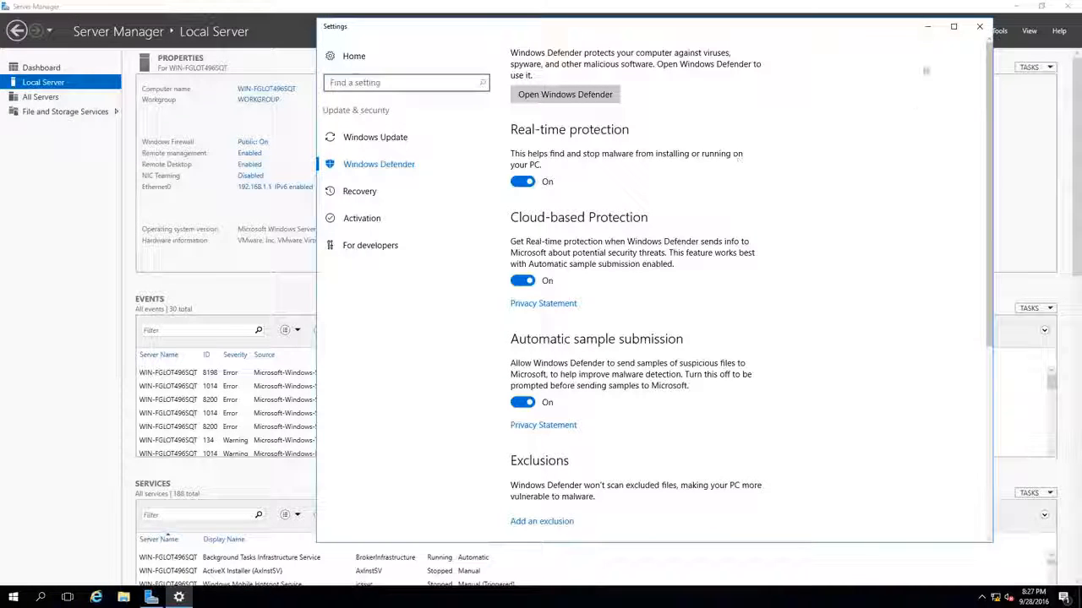
pyautogui.click(979, 26)
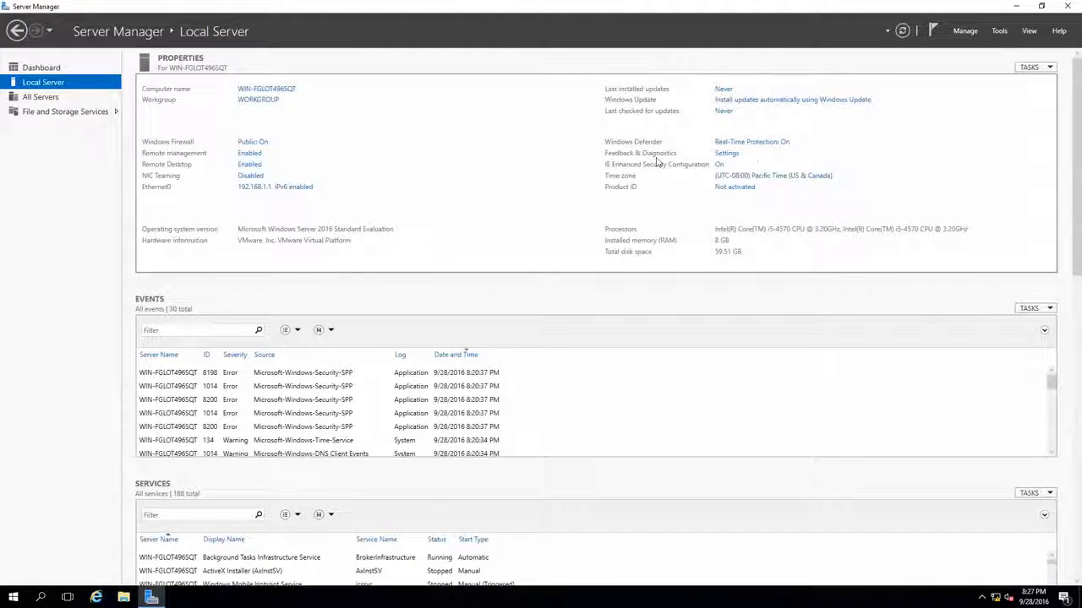
# Open the local server's date and time settings and check the Internet time synchronization and additional clocks.
pyautogui.click(753, 178)
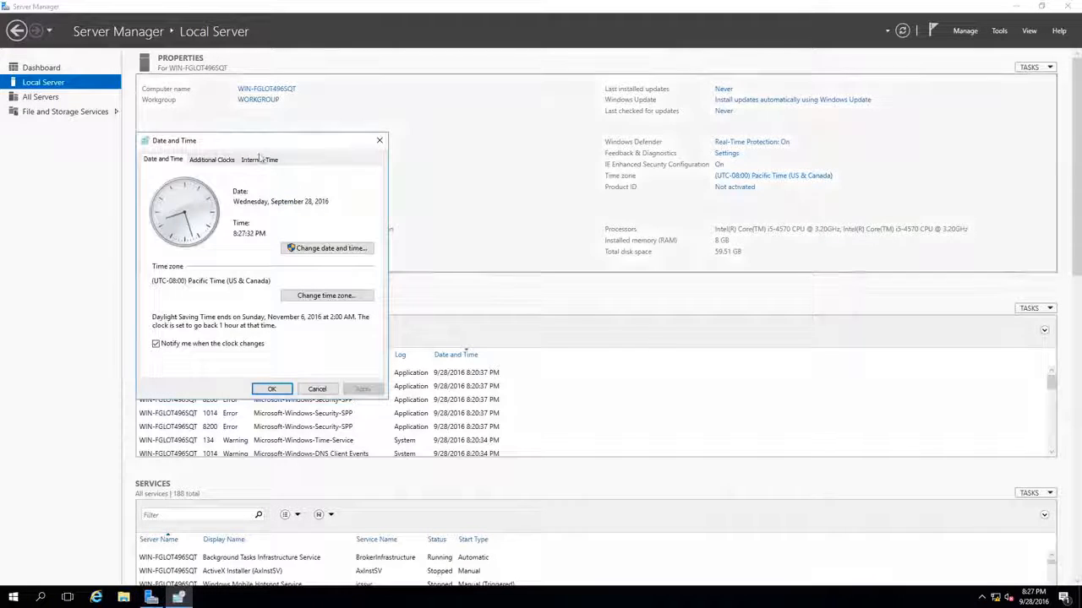
pyautogui.moveTo(253, 140); pyautogui.dragTo(770, 89)
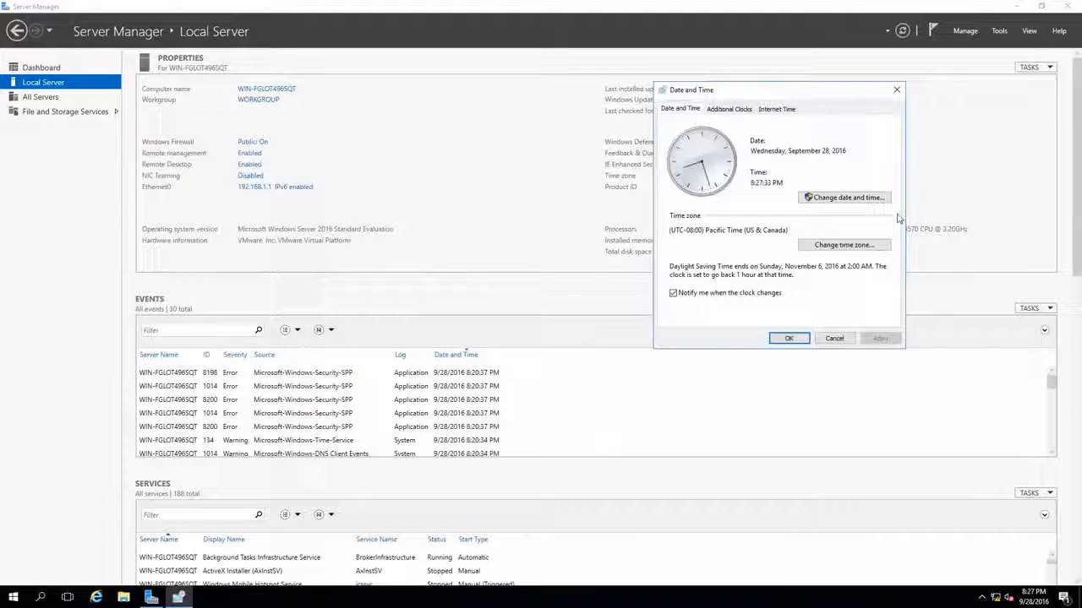
pyautogui.click(771, 110)
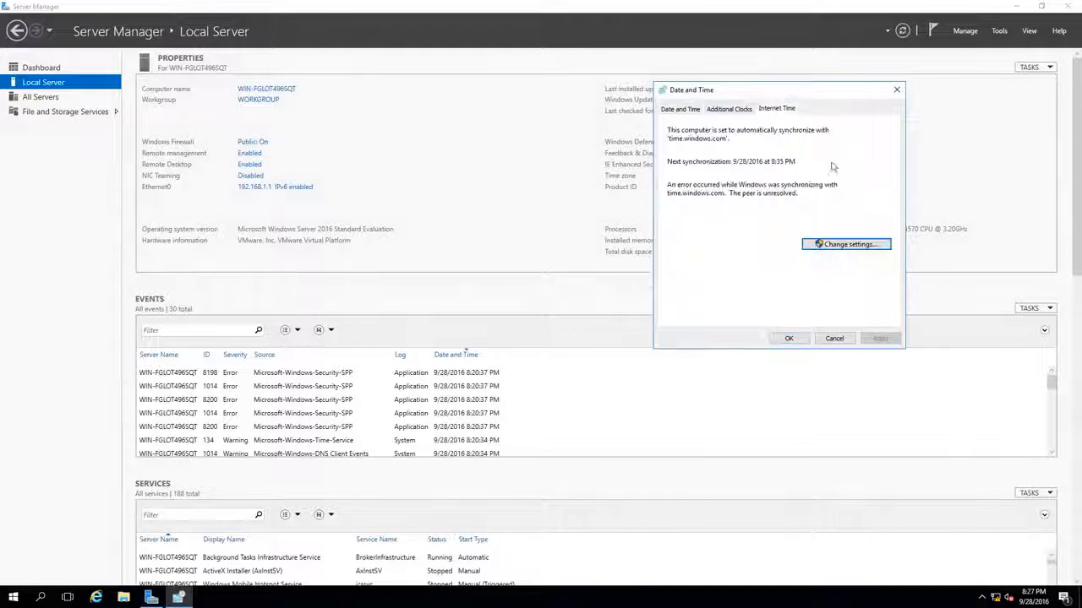
pyautogui.click(733, 111)
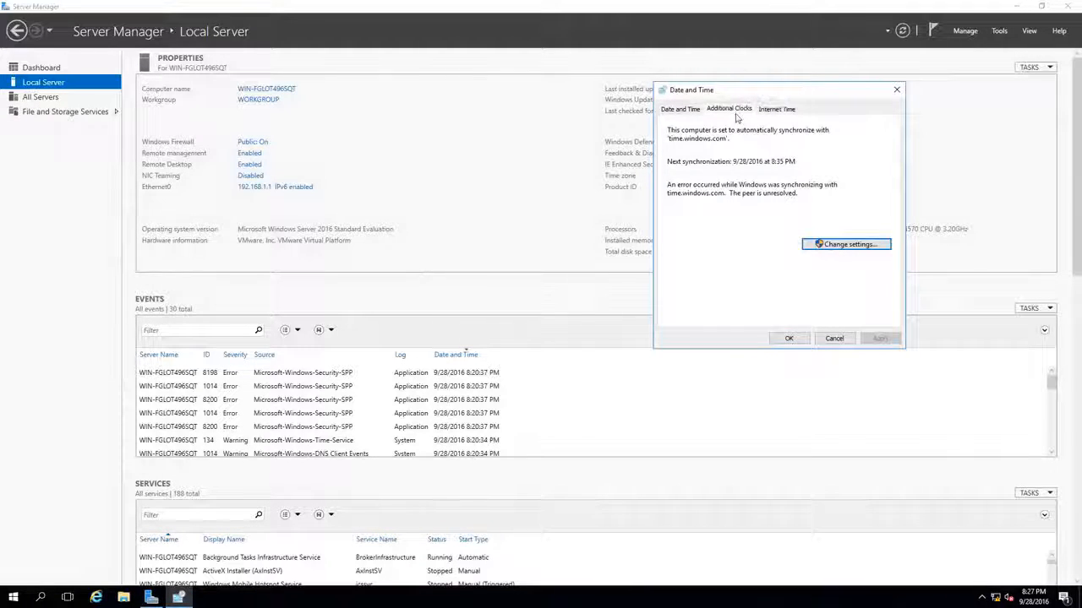
pyautogui.click(681, 111)
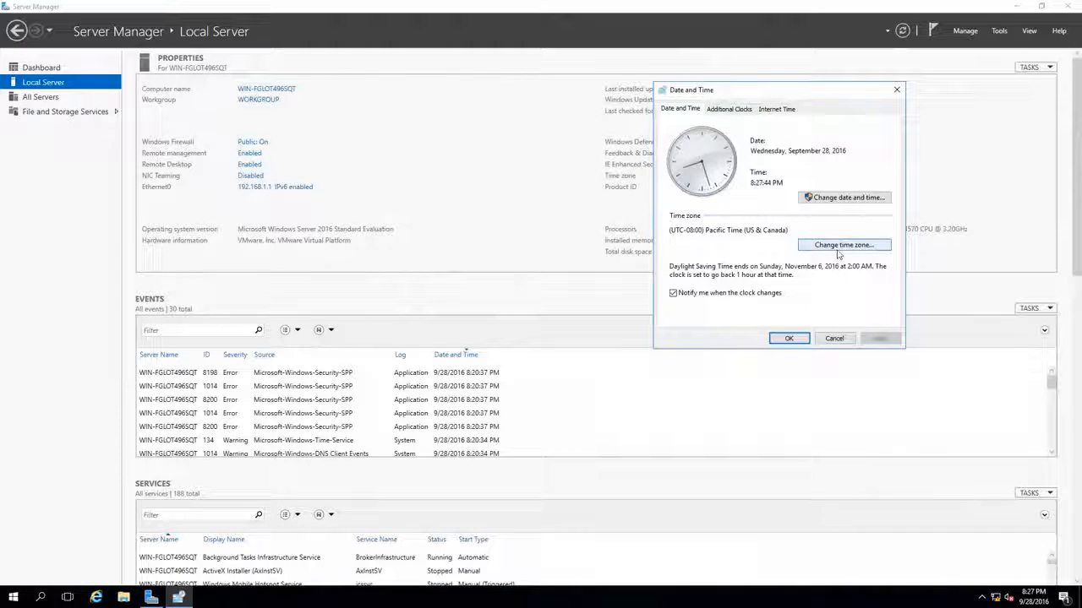
# Set the server's time zone to (UTC+02:00) Helsinki, Kyiv, Riga, Sofia, Tallinn, Vilnius.
pyautogui.click(839, 246)
pyautogui.click(765, 157)
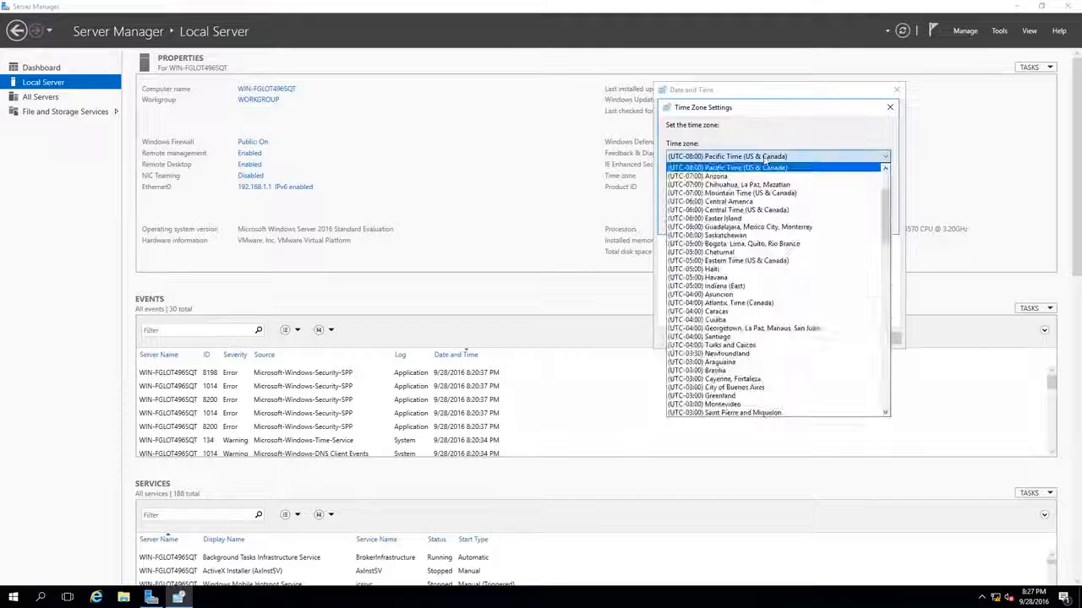
pyautogui.scroll(-10, 770, 279)
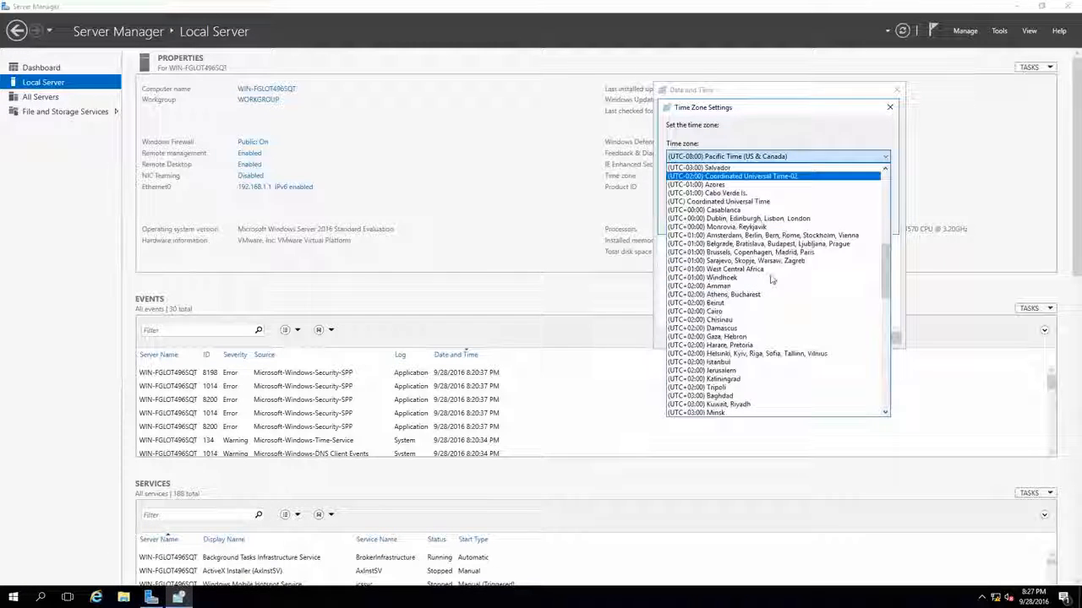
pyautogui.click(771, 354)
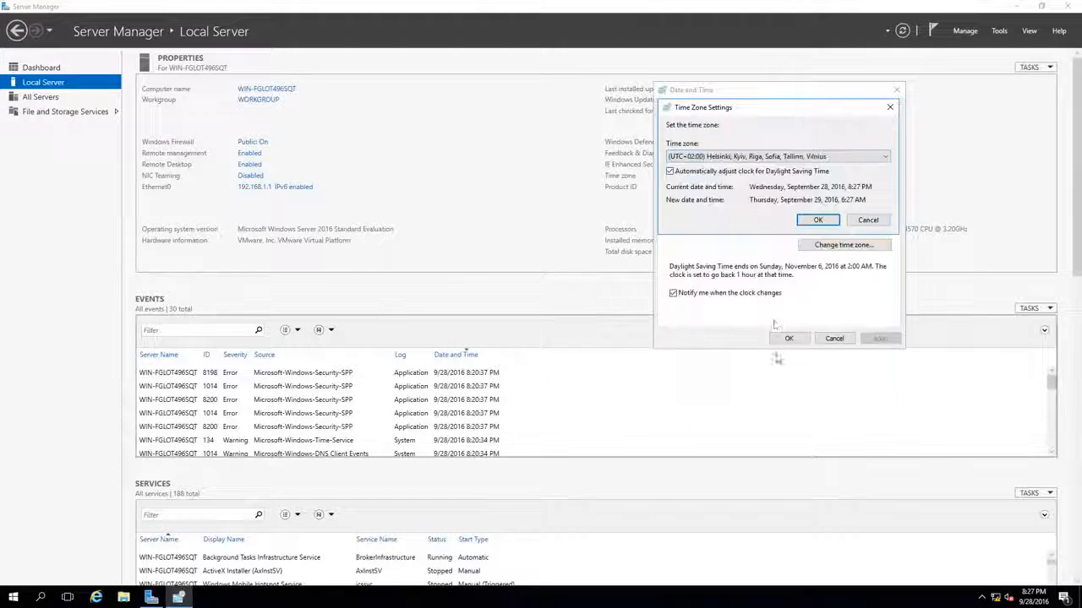
pyautogui.click(817, 219)
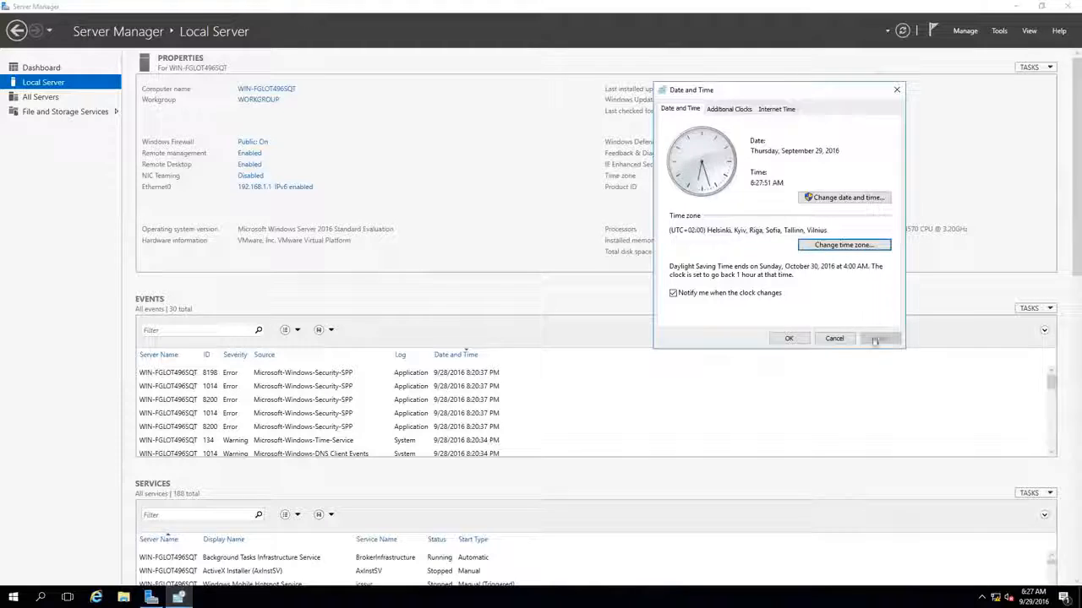
pyautogui.click(793, 338)
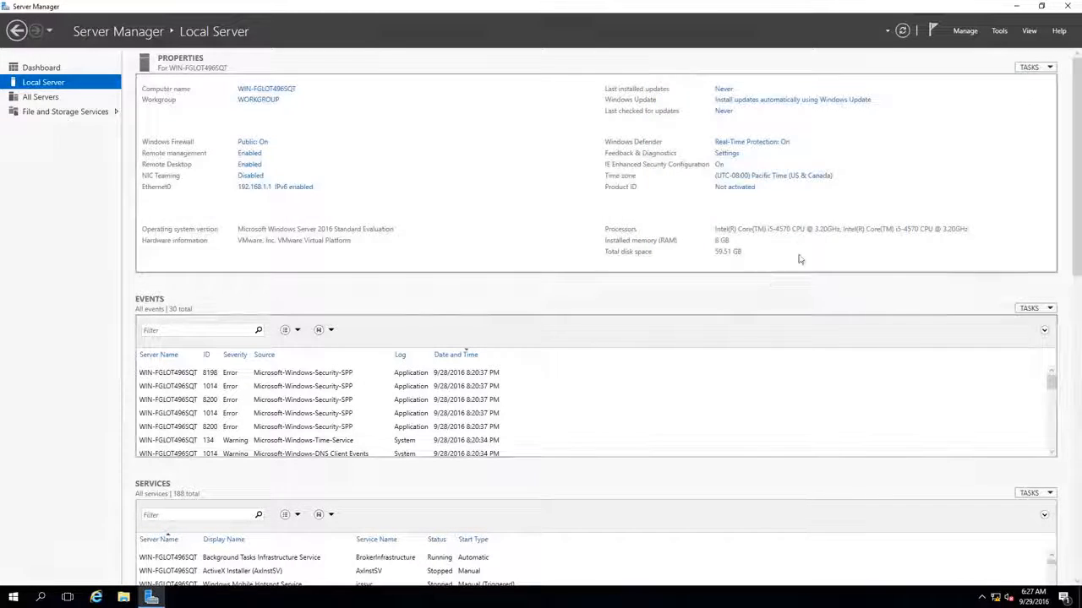
# View the product key prompt for activating Windows and cancel it without entering a key.
pyautogui.click(736, 187)
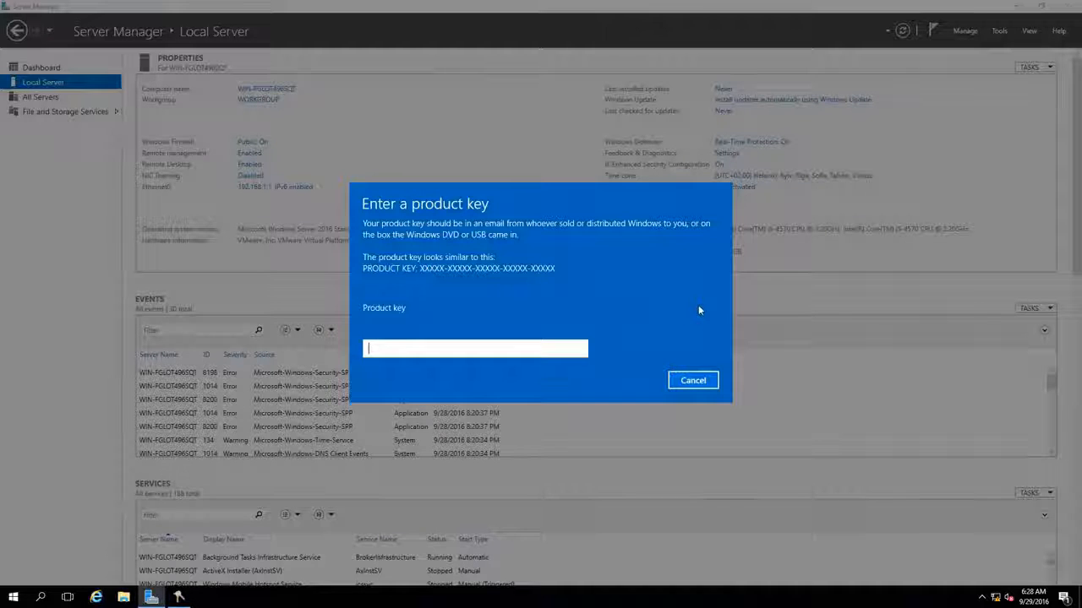
pyautogui.click(692, 380)
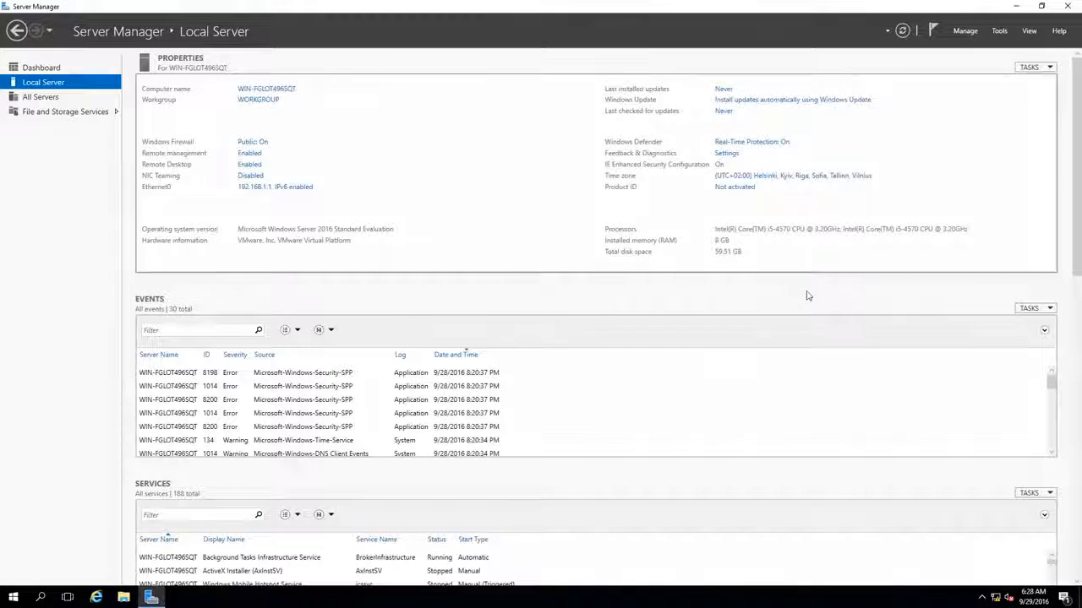